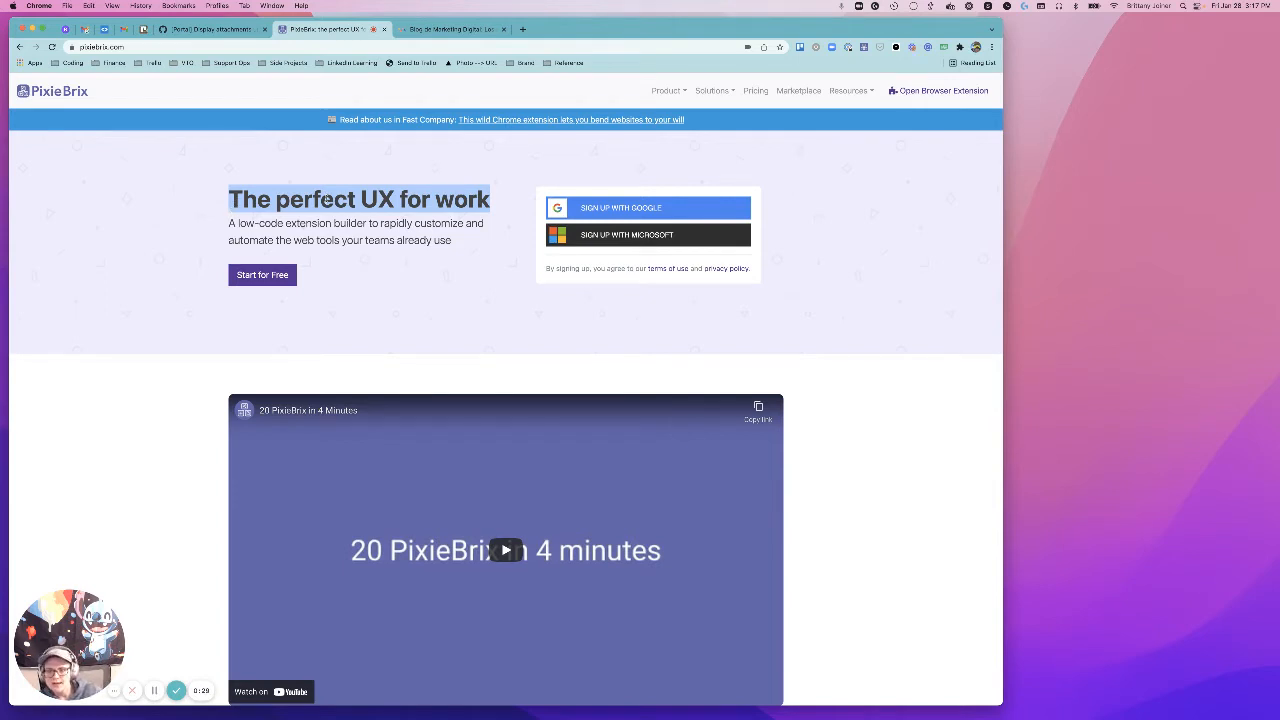
Translate the heading "The perfect UX for work" with PixieBrix's Translate to IS action and highlight the translated text
right_click(326, 199)
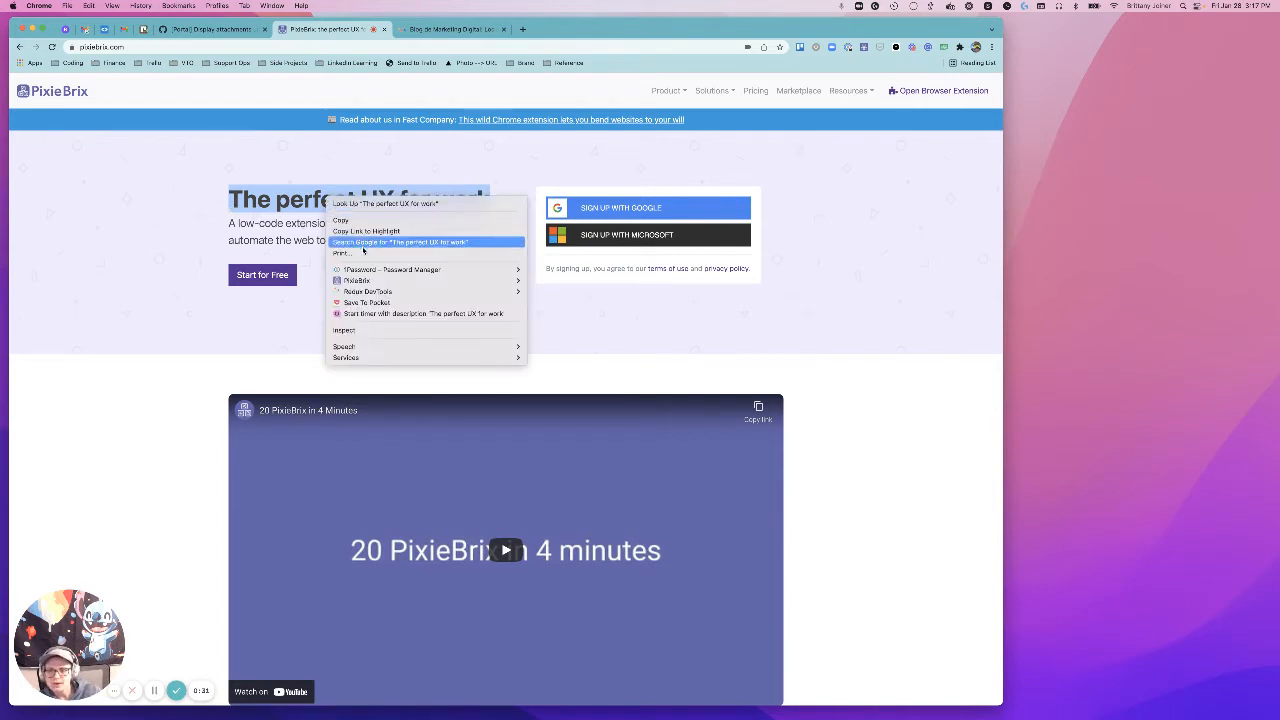
mouse_move(420, 280)
left_click(587, 304)
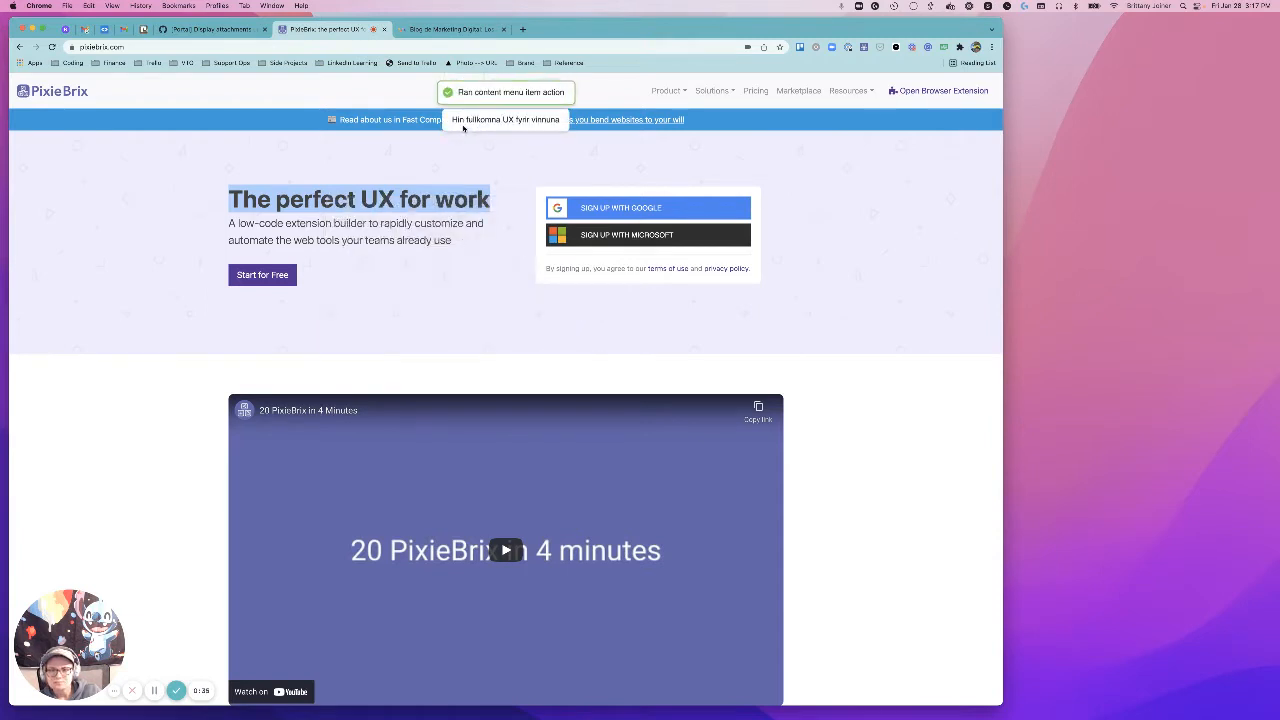
left_click_drag(452, 119, 560, 120)
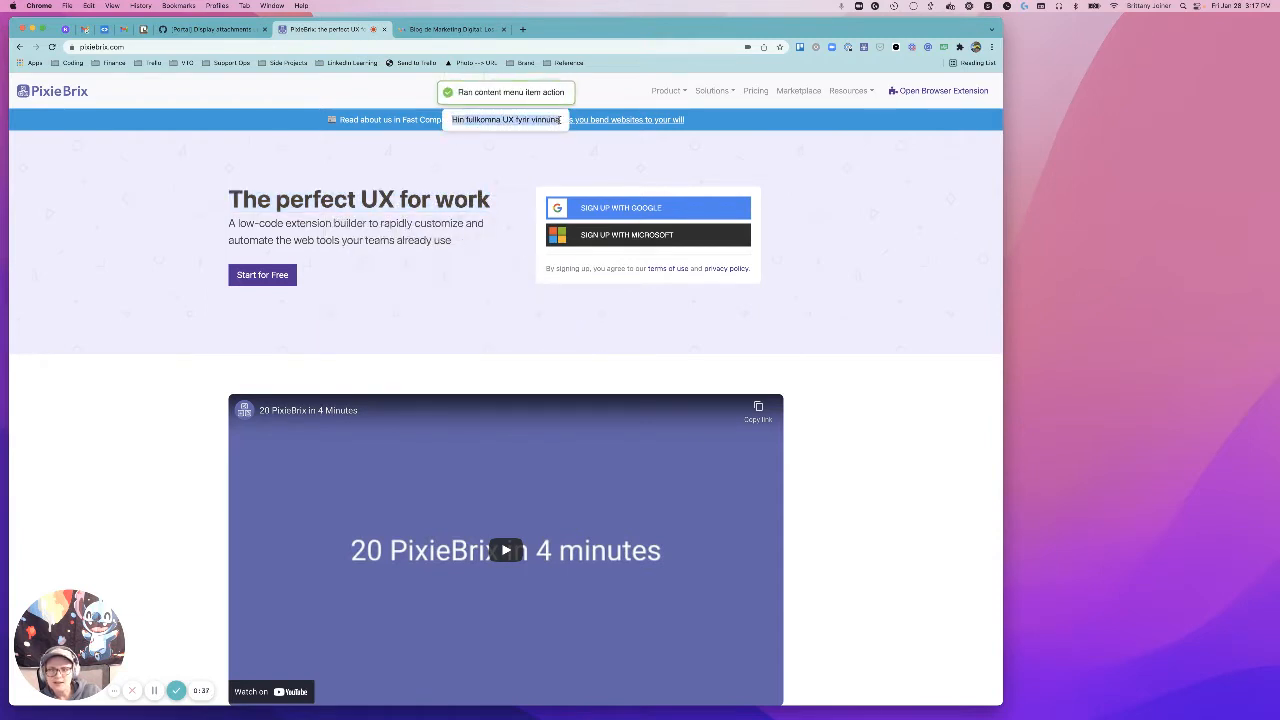
left_click(433, 154)
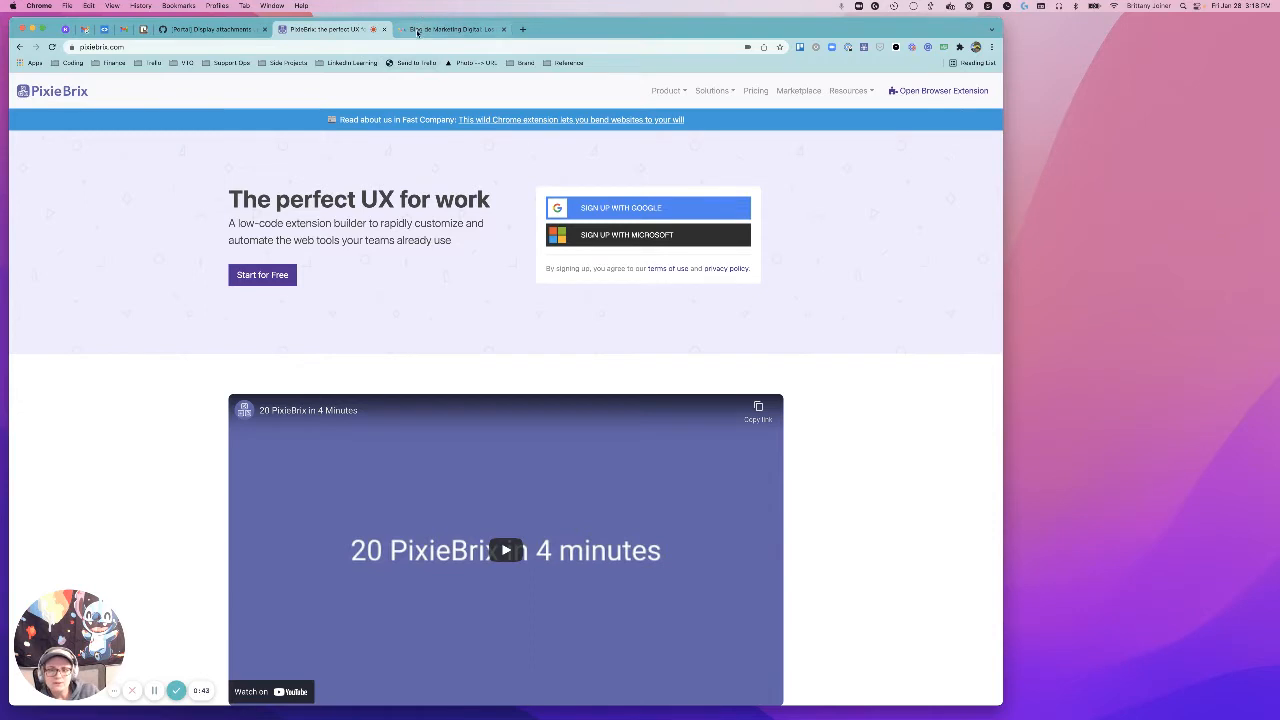
Translate the Spanish marketing blog's main heading with PixieBrix's Translate to EN action, enlarging the notes window before cancelling it
left_click(450, 29)
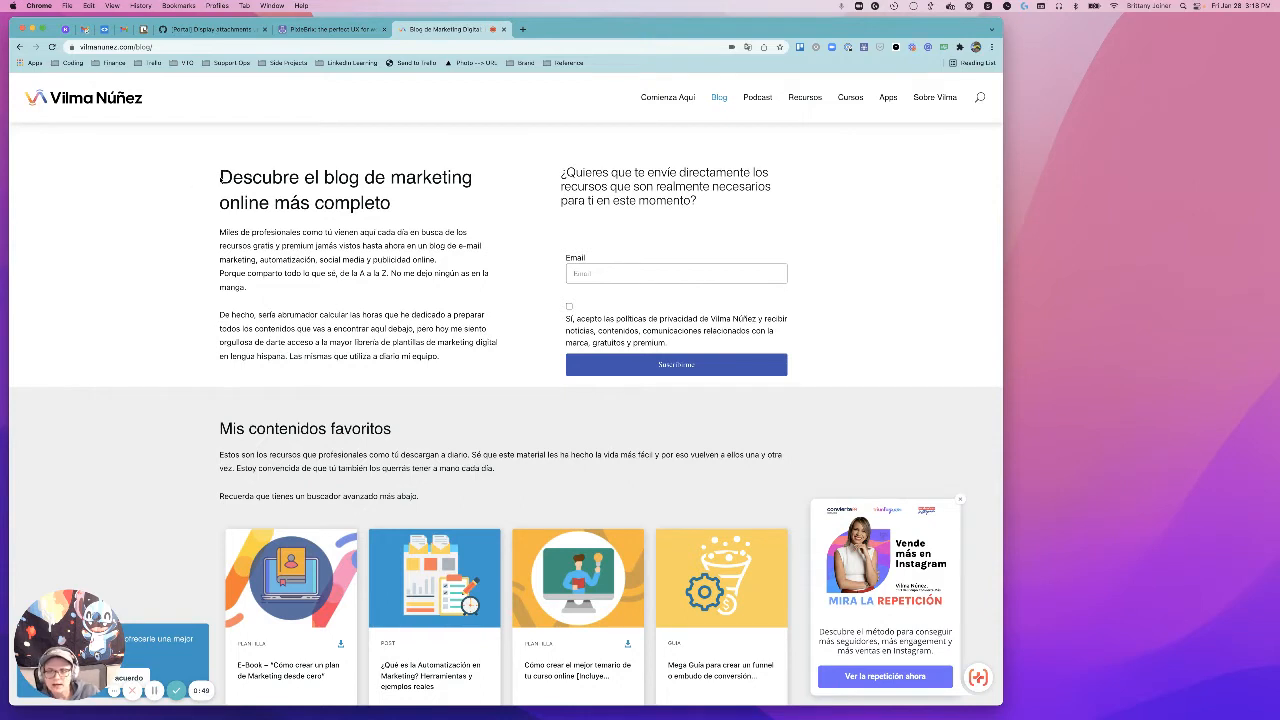
left_click_drag(220, 177, 446, 200)
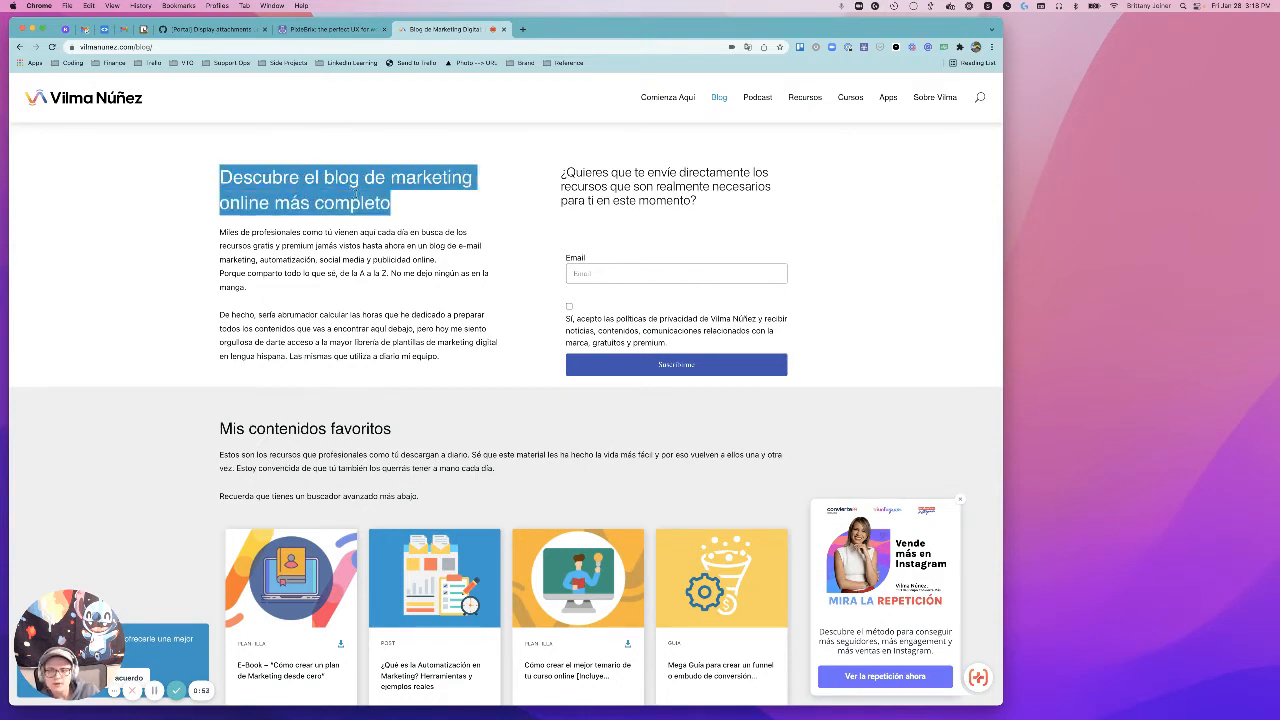
right_click(352, 199)
mouse_move(500, 283)
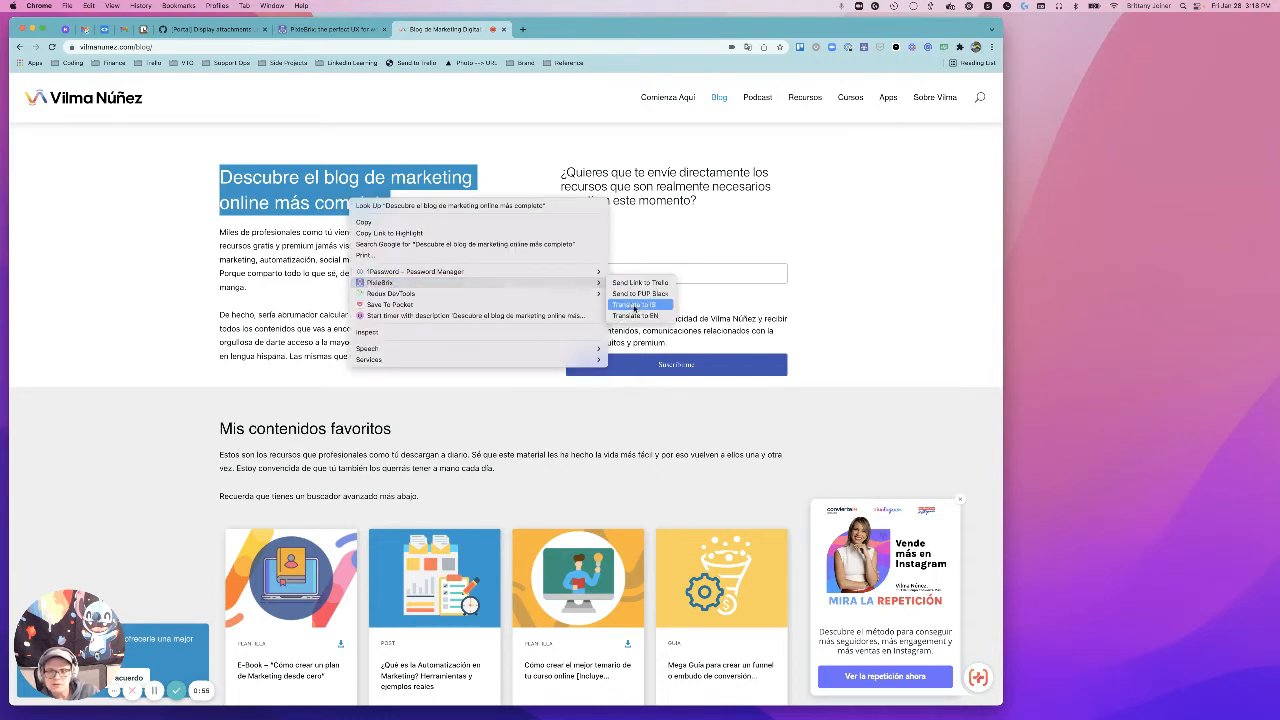
left_click(638, 316)
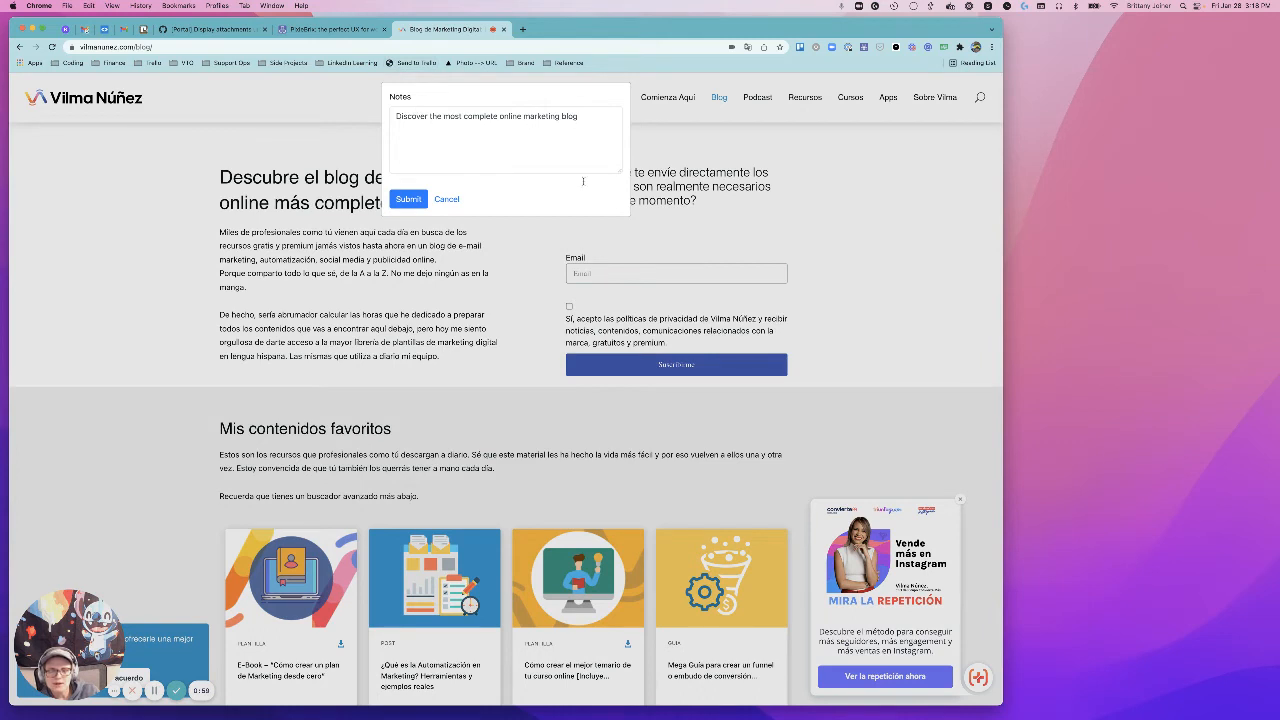
left_click_drag(620, 172, 591, 354)
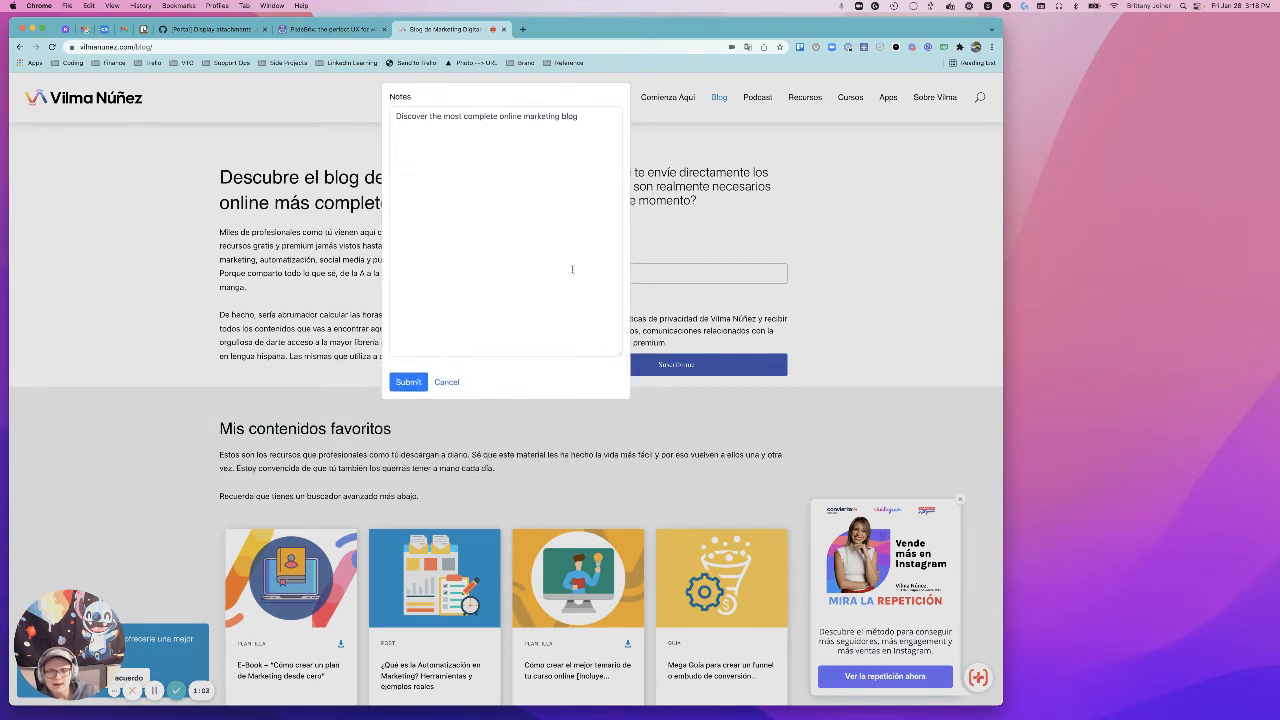
left_click(447, 382)
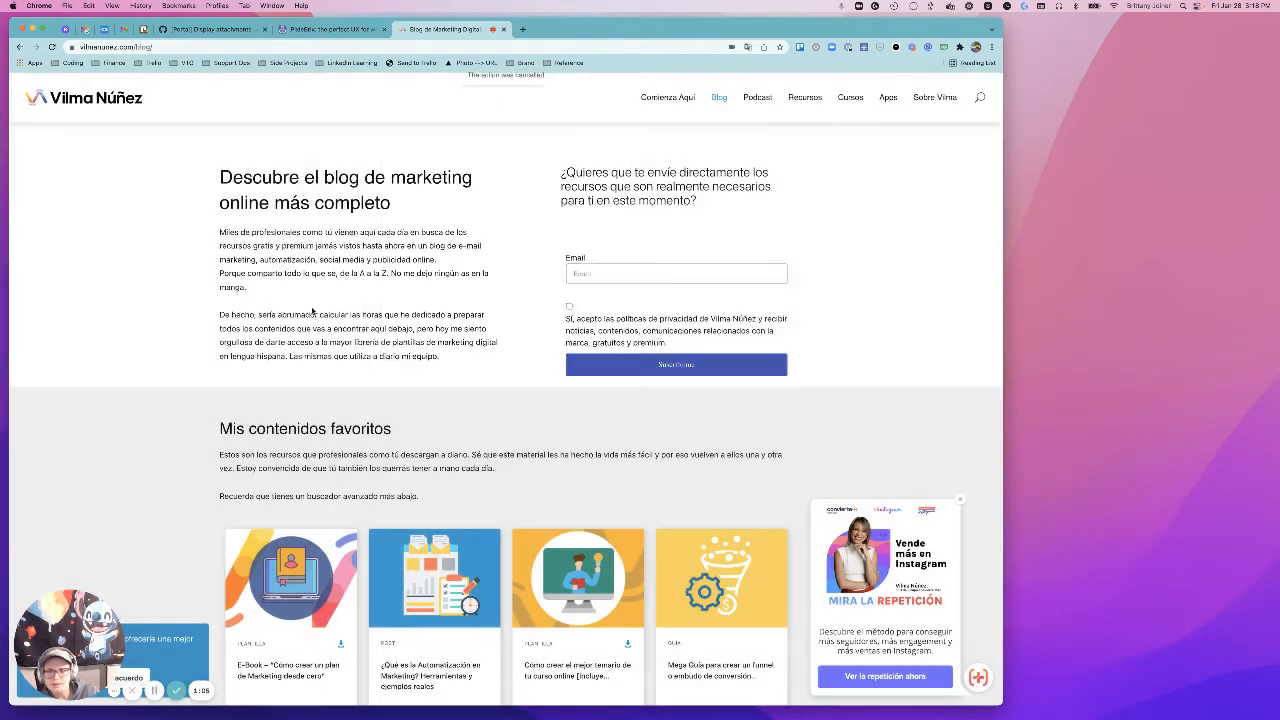
Translate the blog's heading and intro paragraphs with Translate to EN, and submit the notes with two line breaks before "Because I share everything"
left_click_drag(440, 356, 222, 176)
right_click(232, 175)
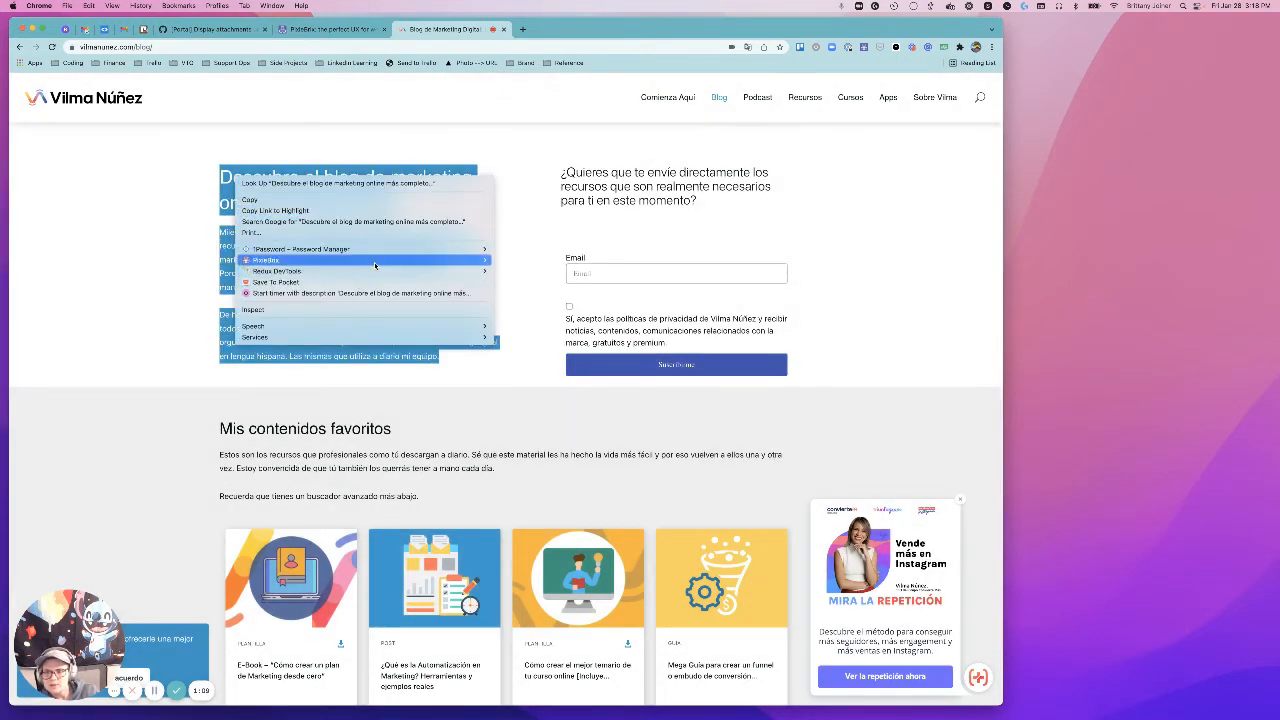
mouse_move(484, 273)
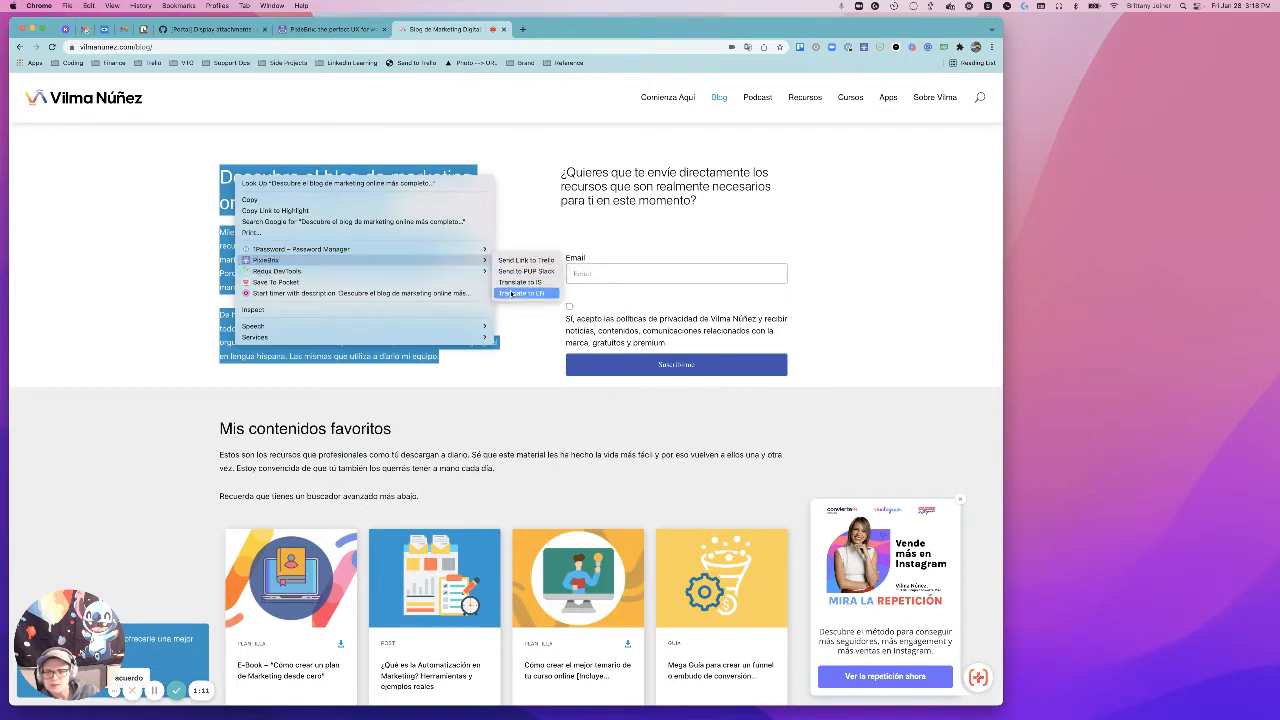
left_click(501, 296)
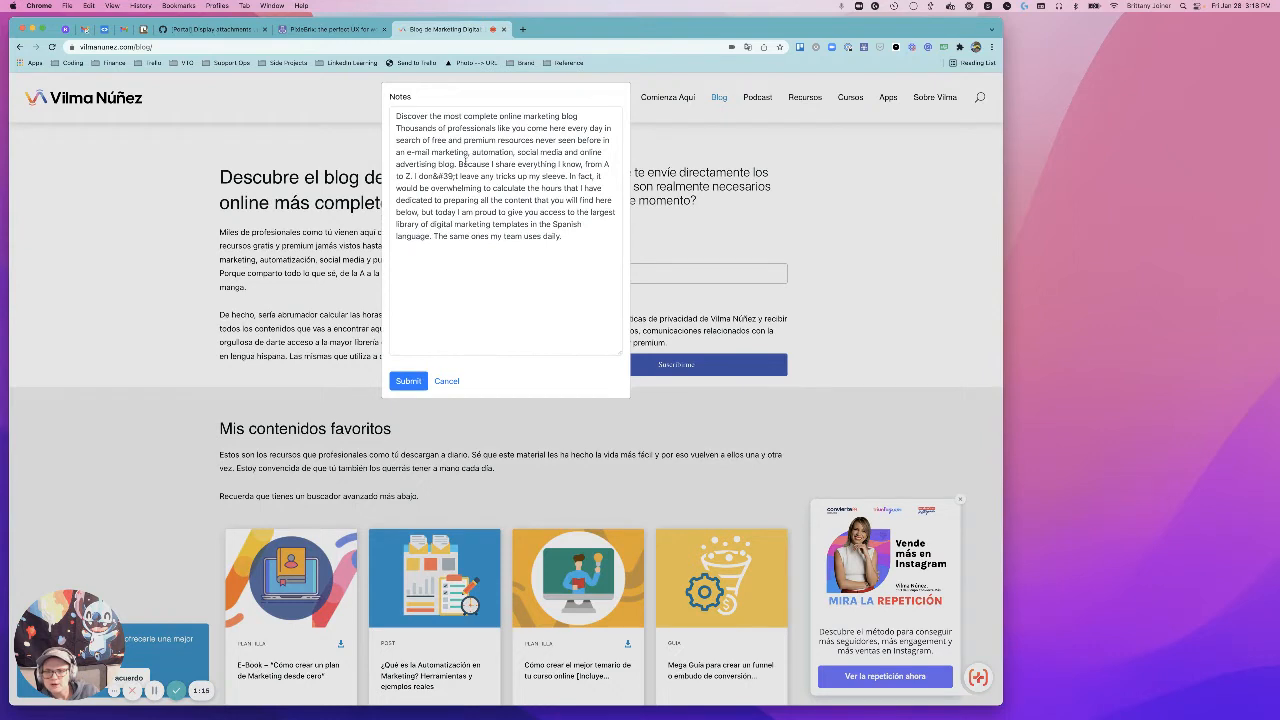
left_click(459, 163)
key("Return")
key("Return")
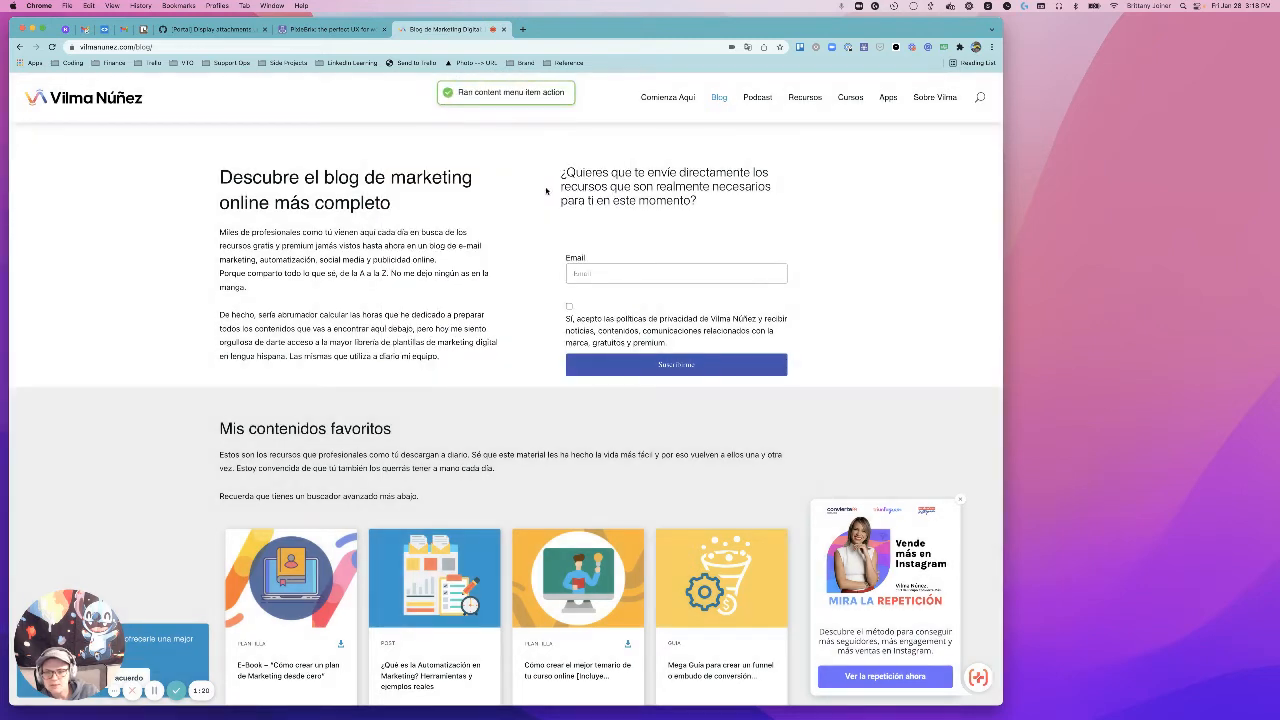
left_click(408, 381)
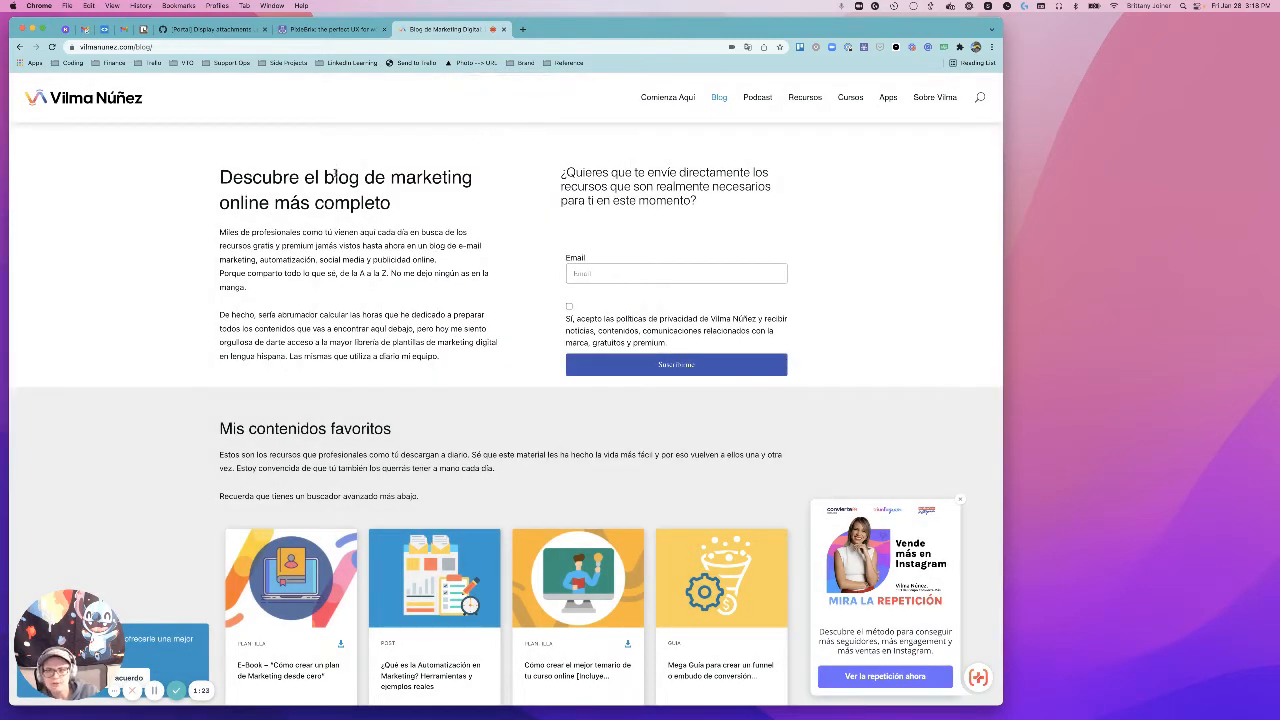
Inspect the selected blog intro and open the Translate to EN extension for editing in PixieBrix
triple_click(480, 216)
right_click(491, 197)
scroll(506, 371, "down", 1)
right_click(505, 370)
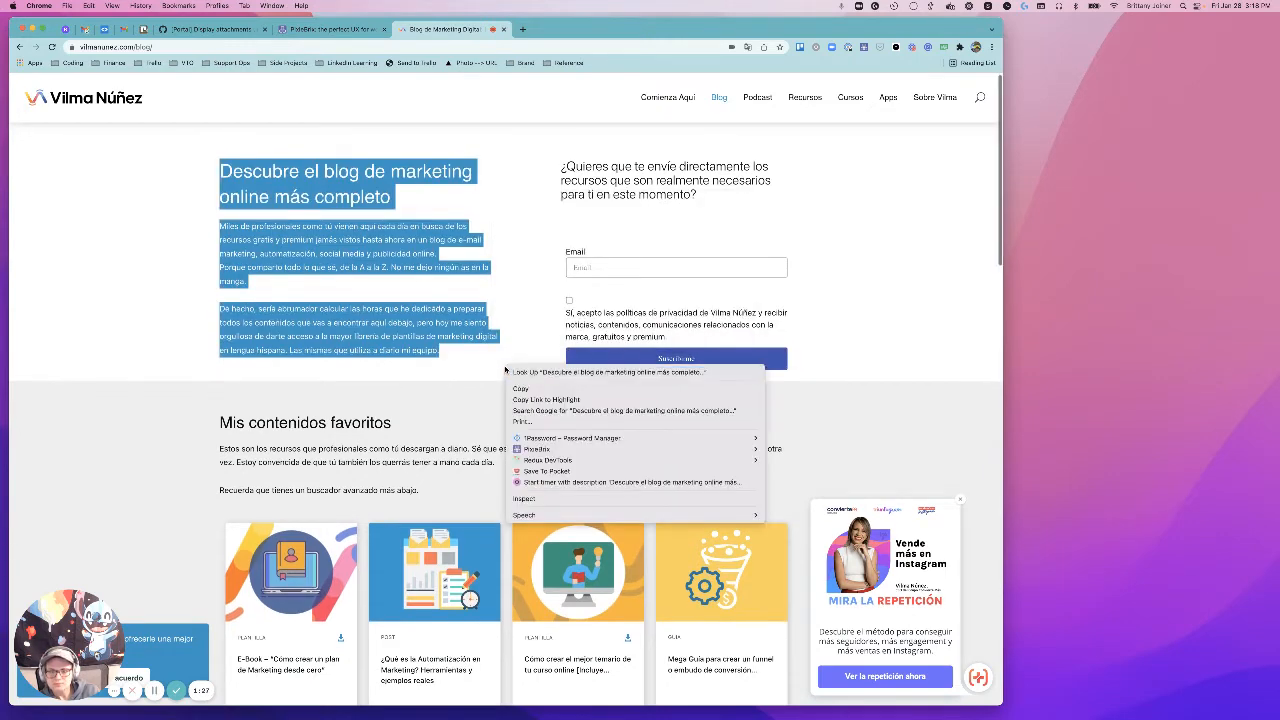
left_click(523, 323)
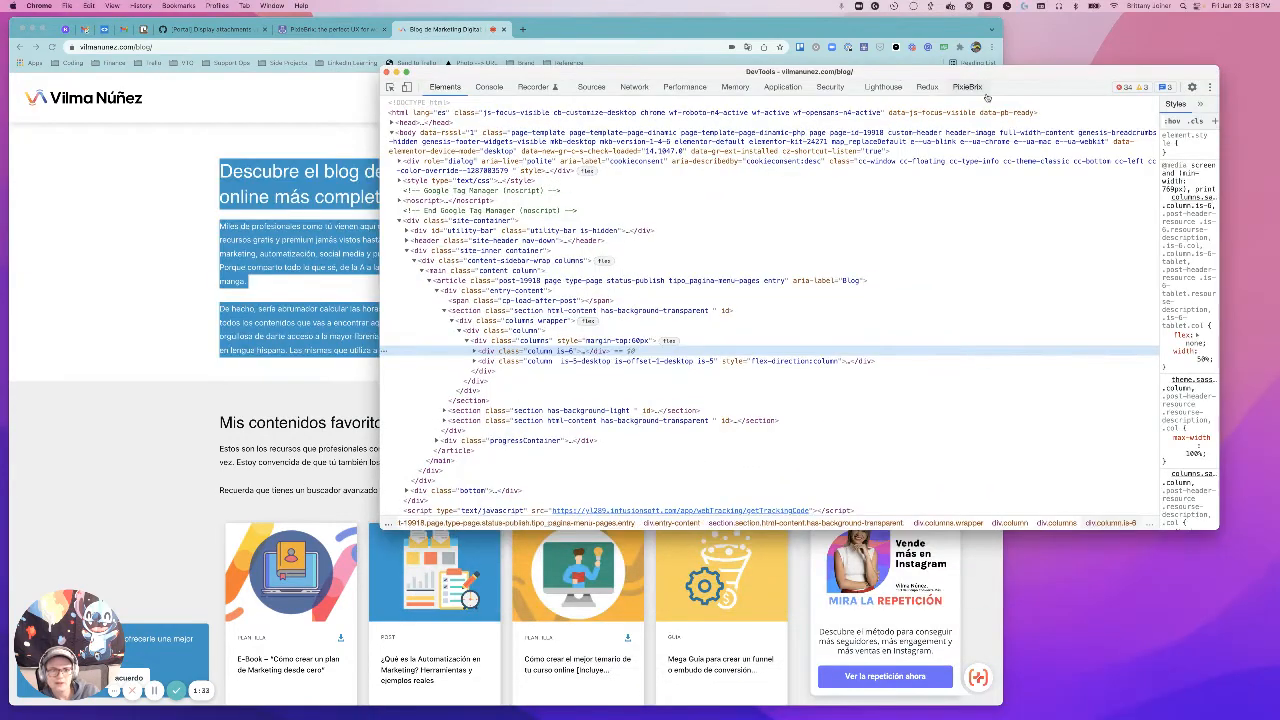
left_click(967, 87)
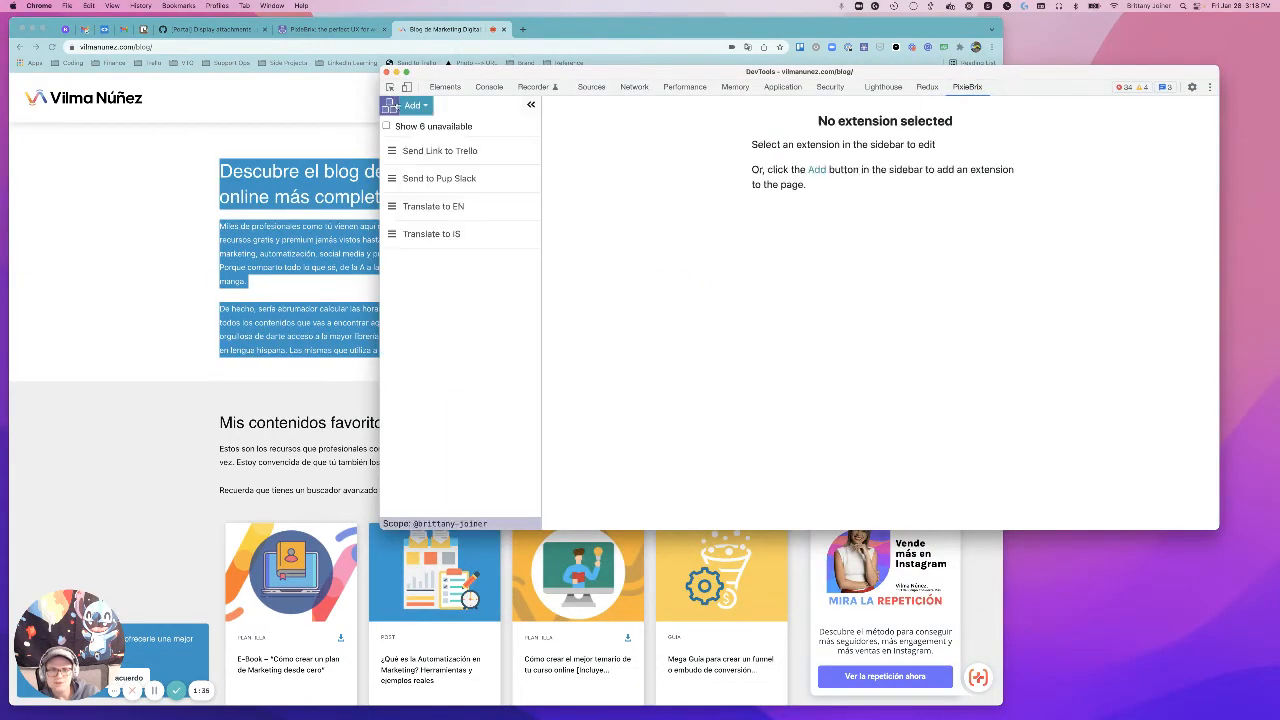
left_click(441, 216)
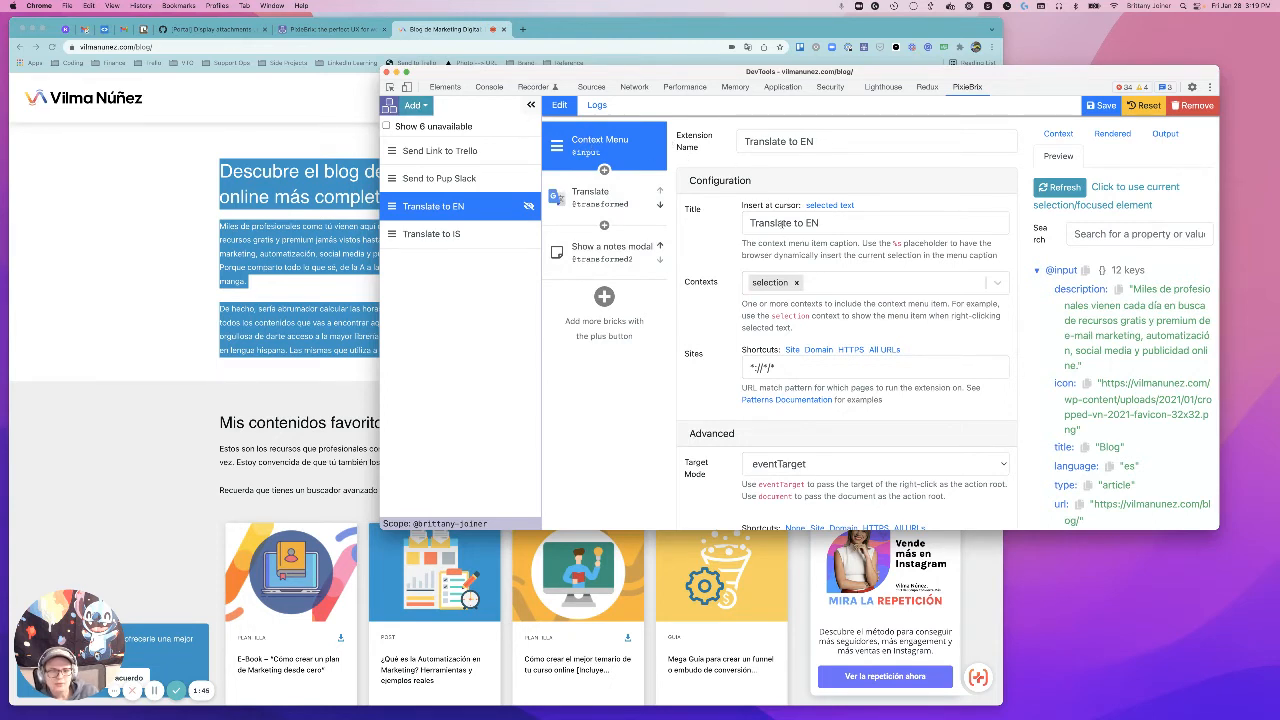
Review the Translate to EN context menu's title, contexts, sites, target mode and automatic permissions settings
scroll(790, 250, "down", 2)
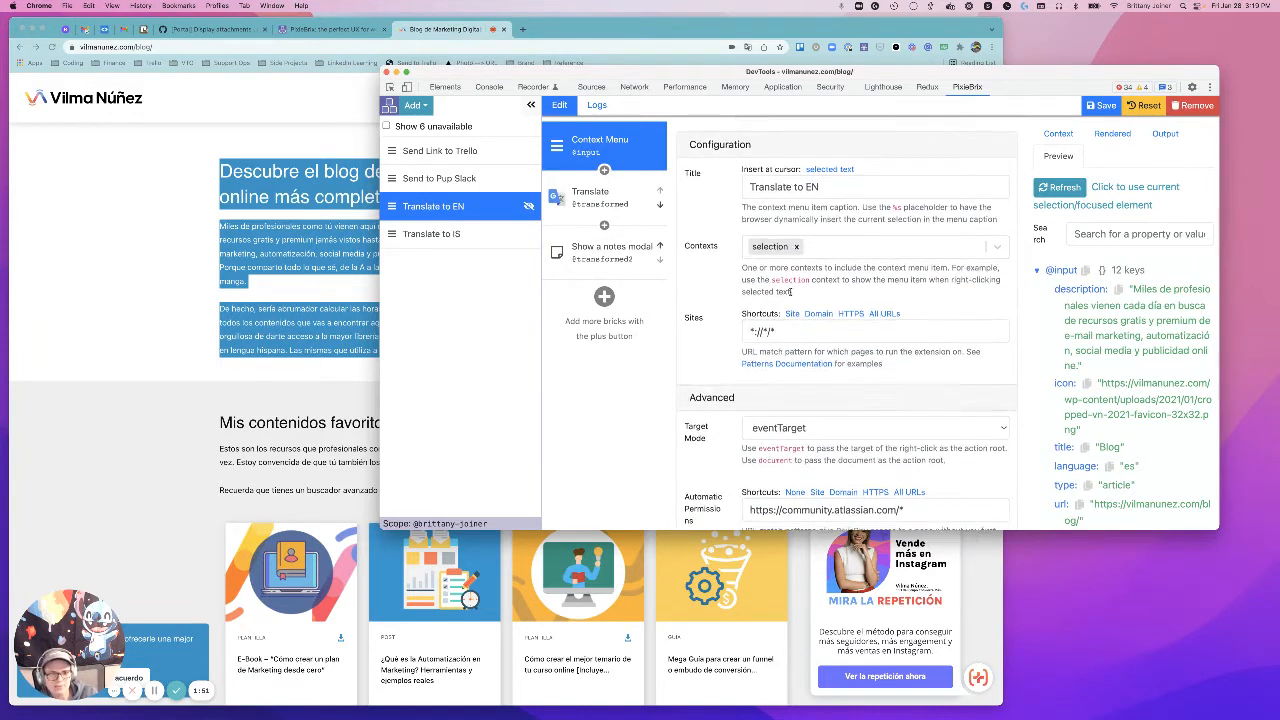
scroll(778, 269, "down", 1)
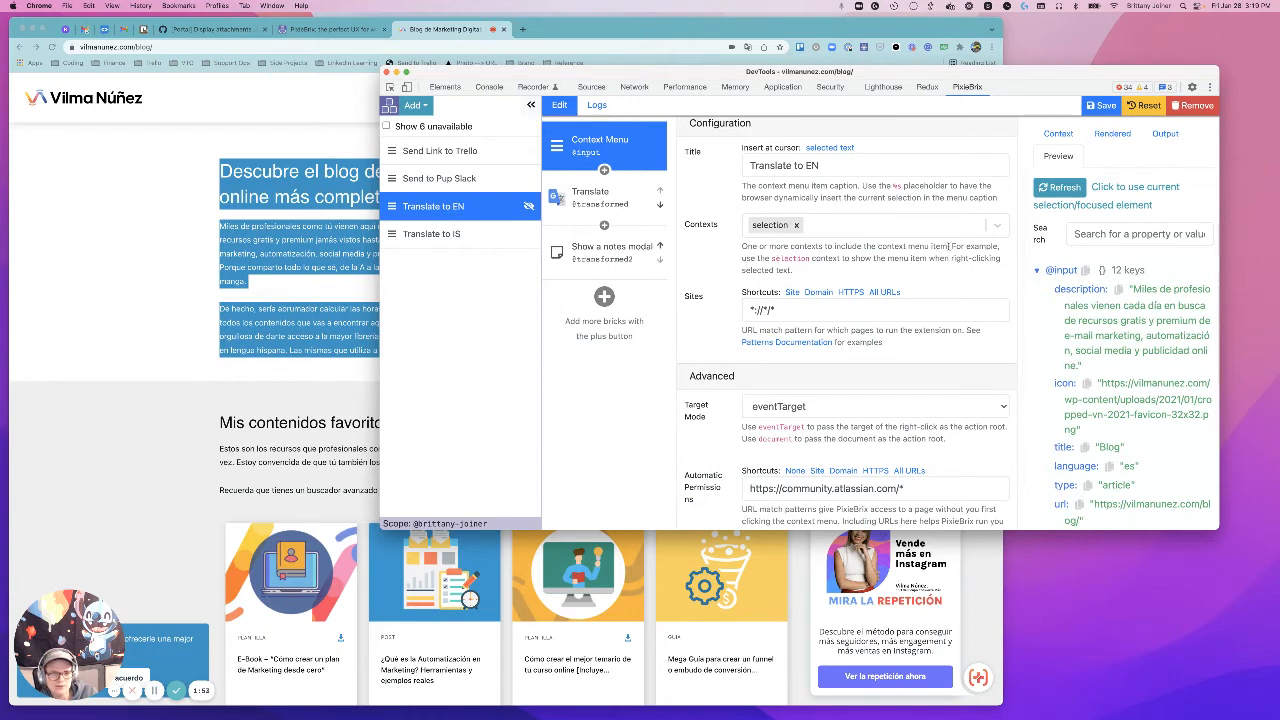
left_click_drag(952, 246, 963, 269)
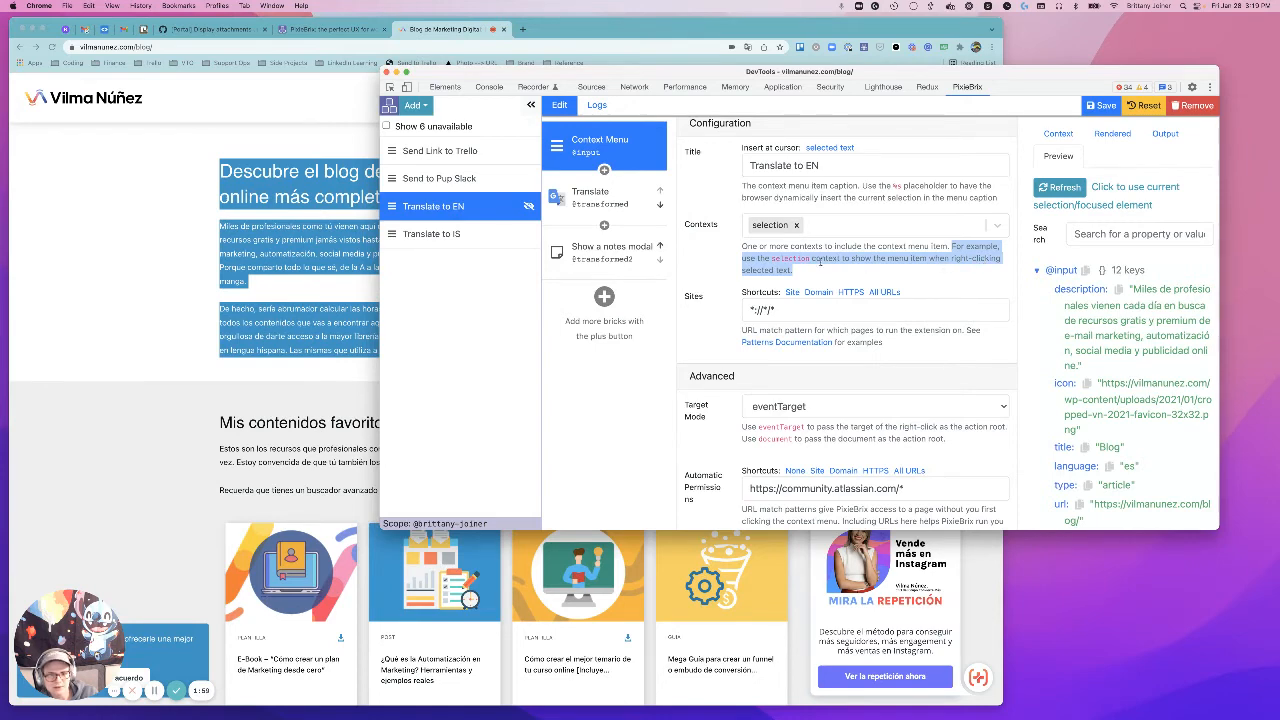
left_click(831, 261)
scroll(790, 275, "down", 2)
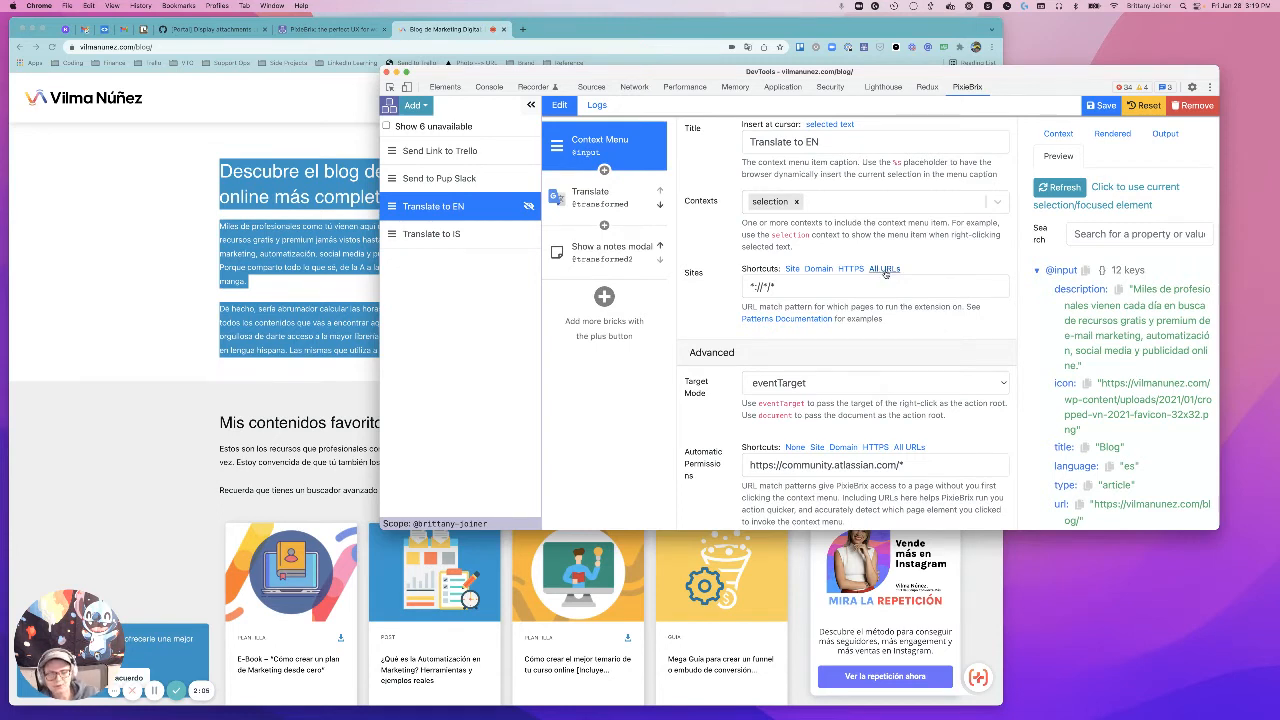
scroll(872, 285, "down", 2)
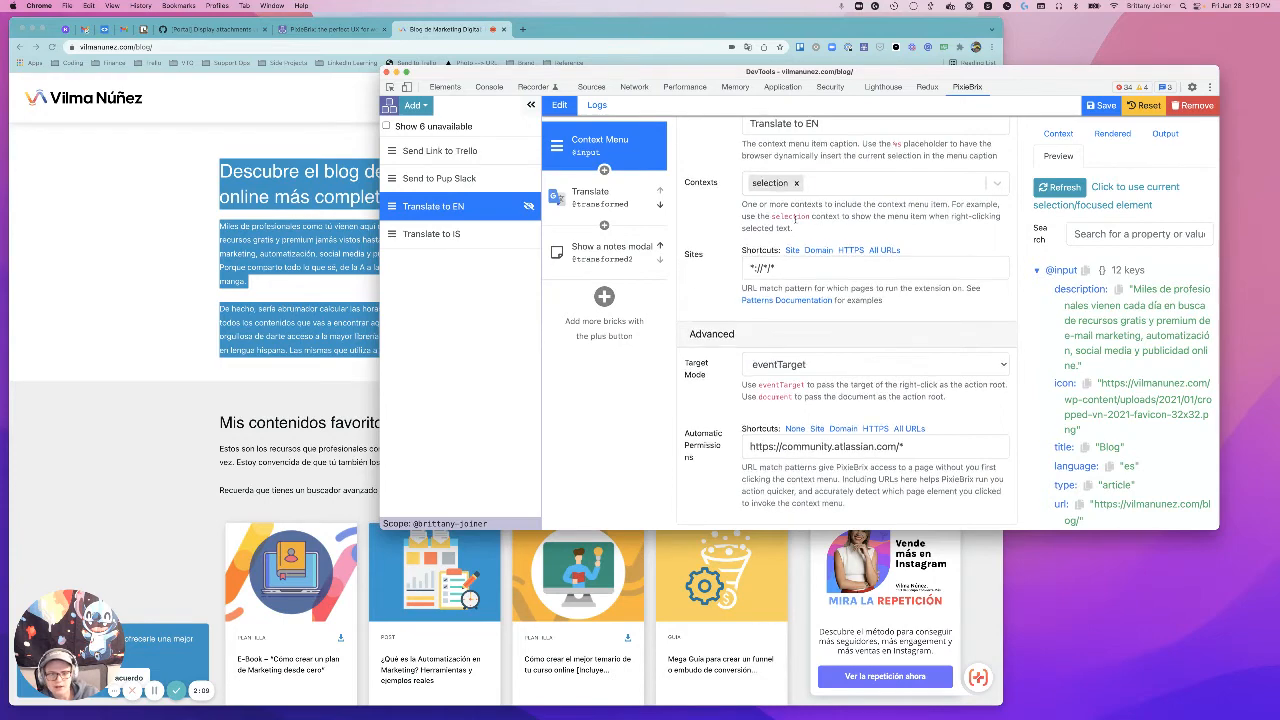
scroll(770, 440, "up", 1)
scroll(770, 440, "down", 1)
left_click_drag(751, 449, 954, 449)
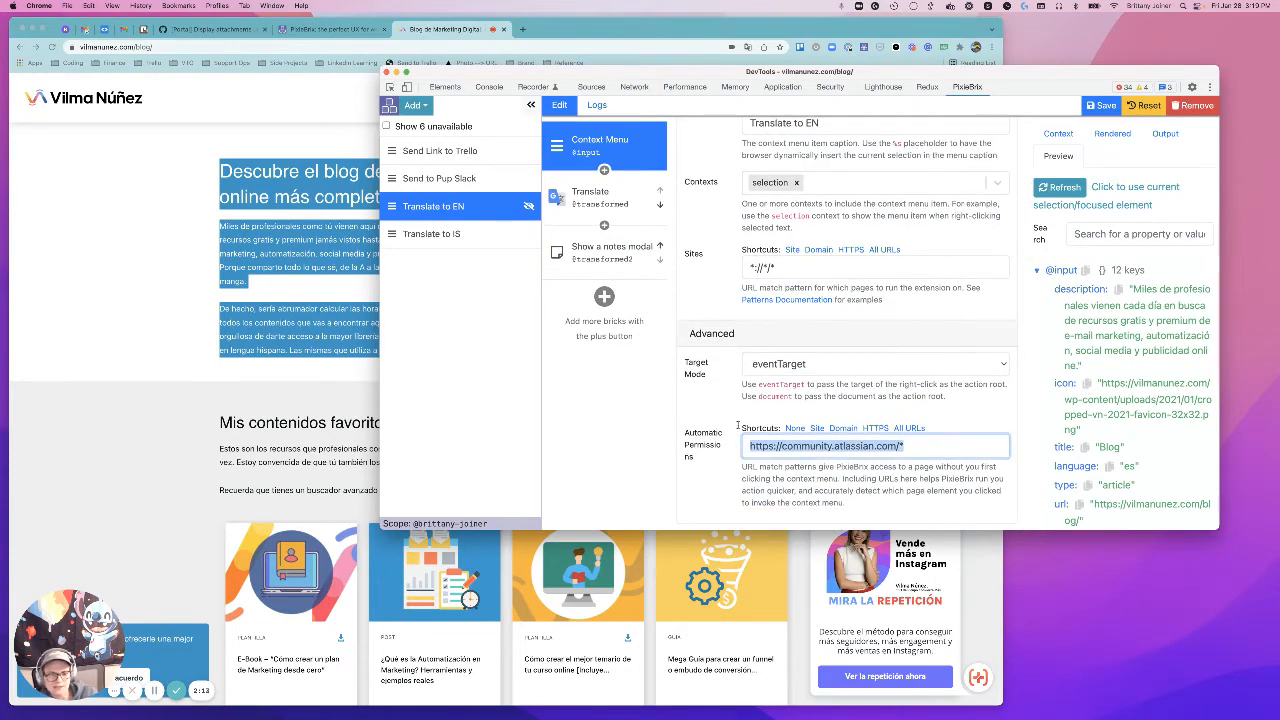
scroll(838, 419, "up", 2)
scroll(838, 419, "down", 2)
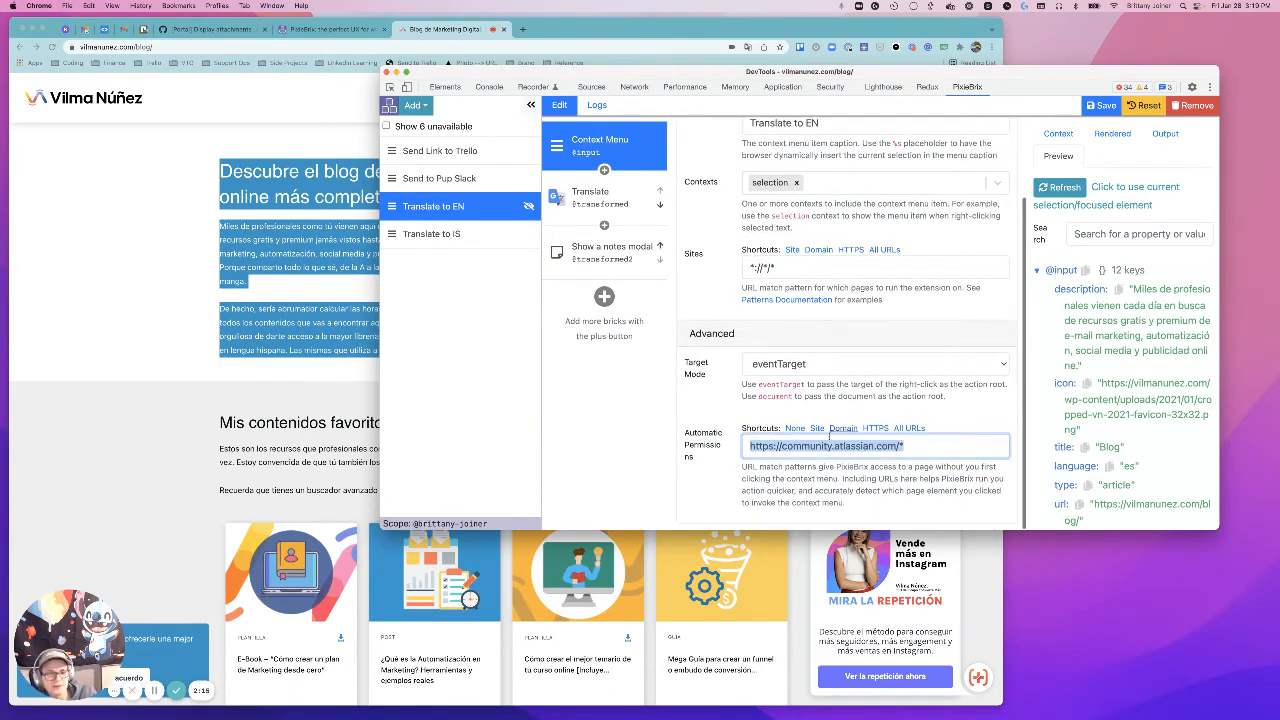
left_click(826, 446)
scroll(720, 246, "up", 3)
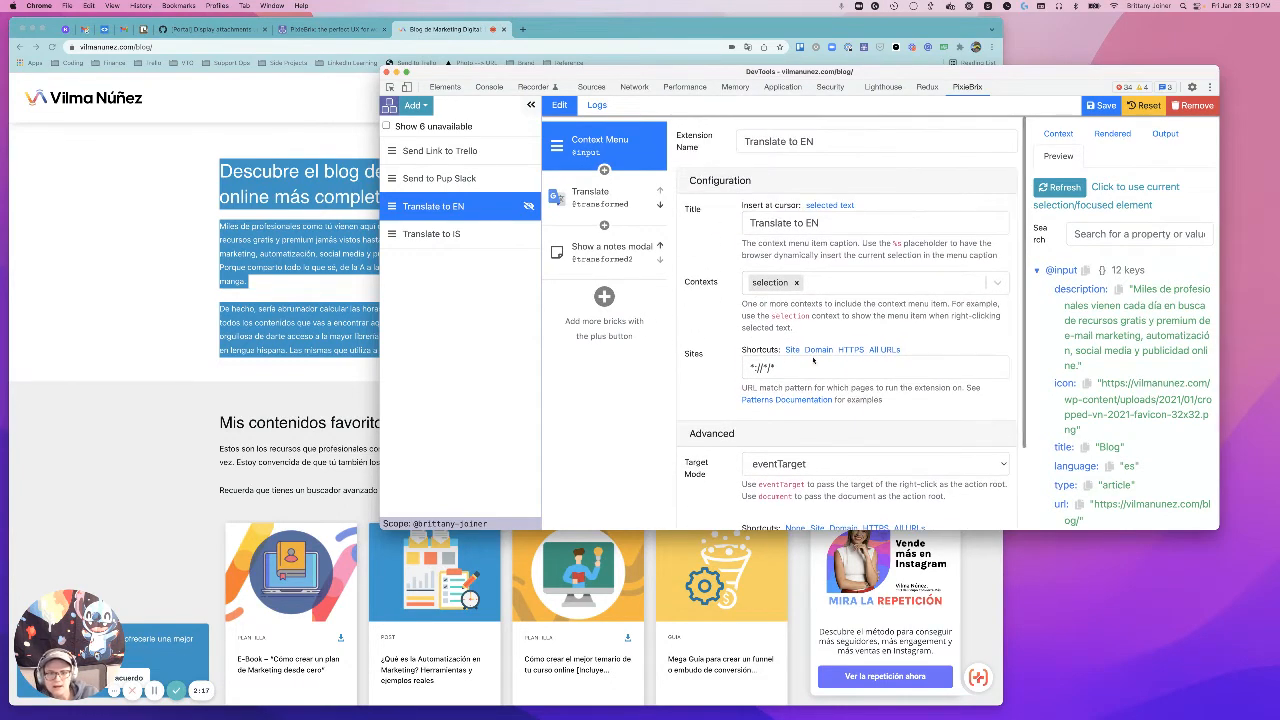
left_click(614, 192)
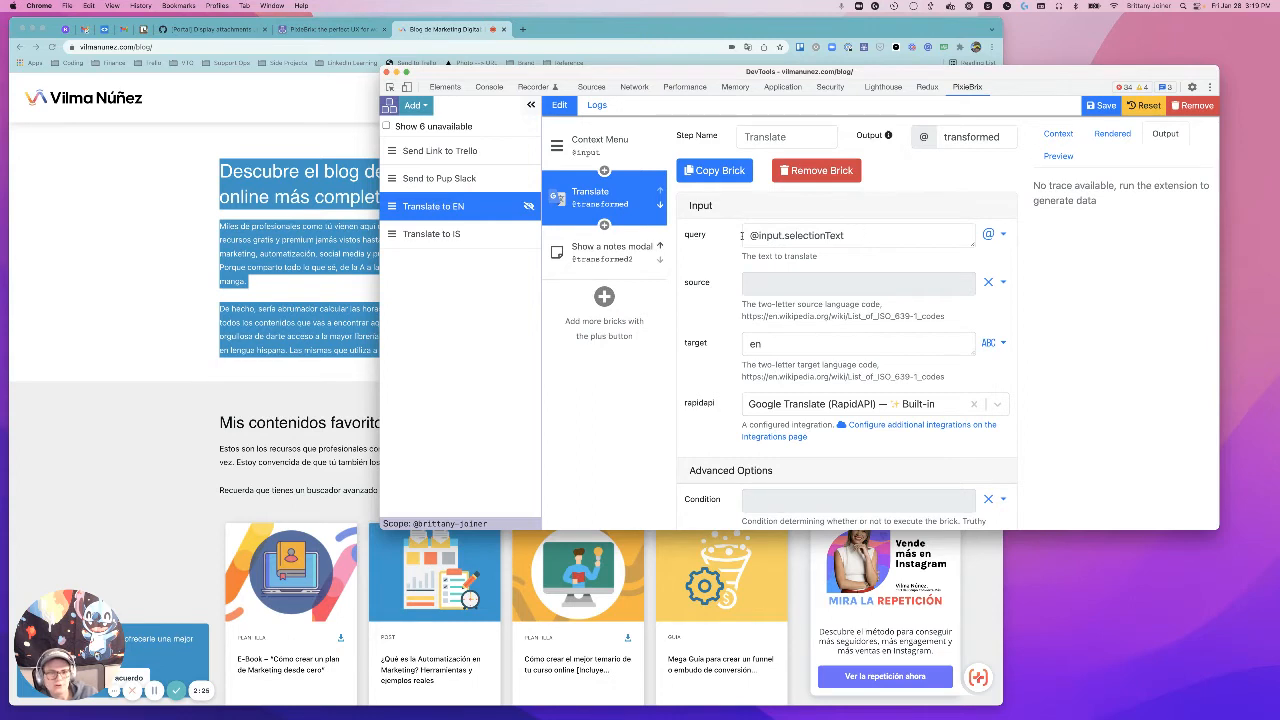
left_click_drag(741, 236, 918, 237)
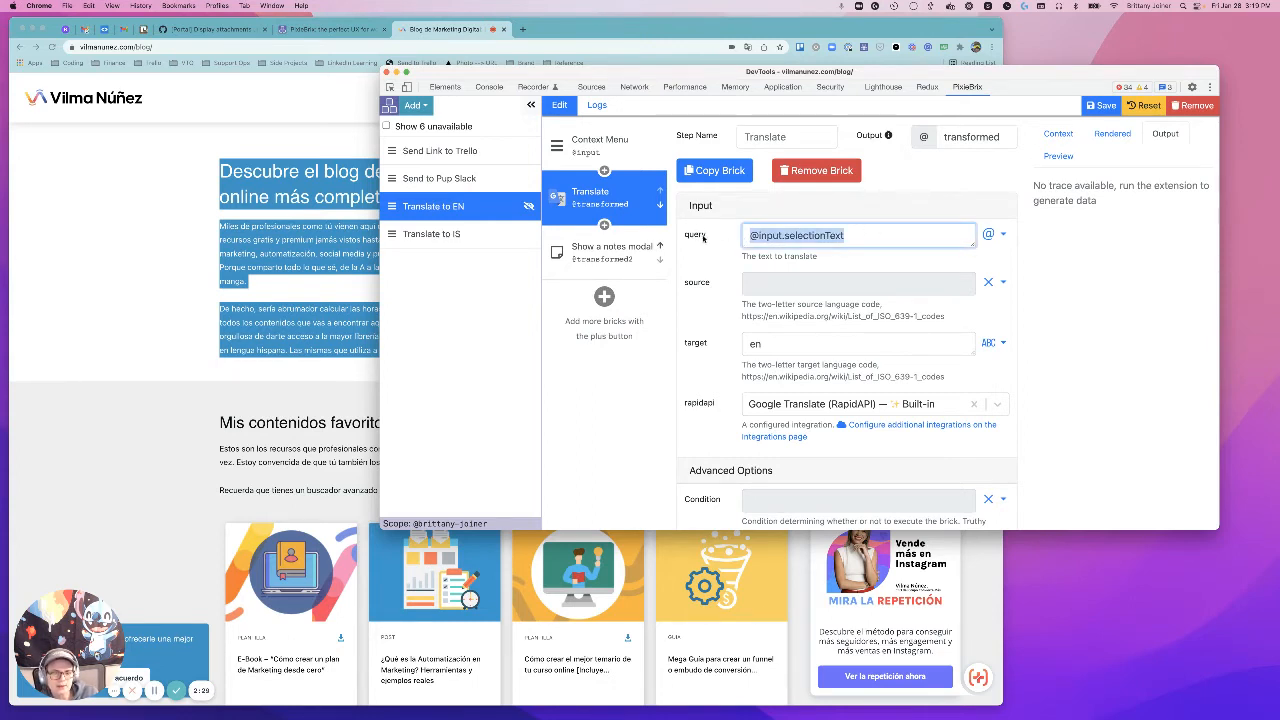
left_click(606, 146)
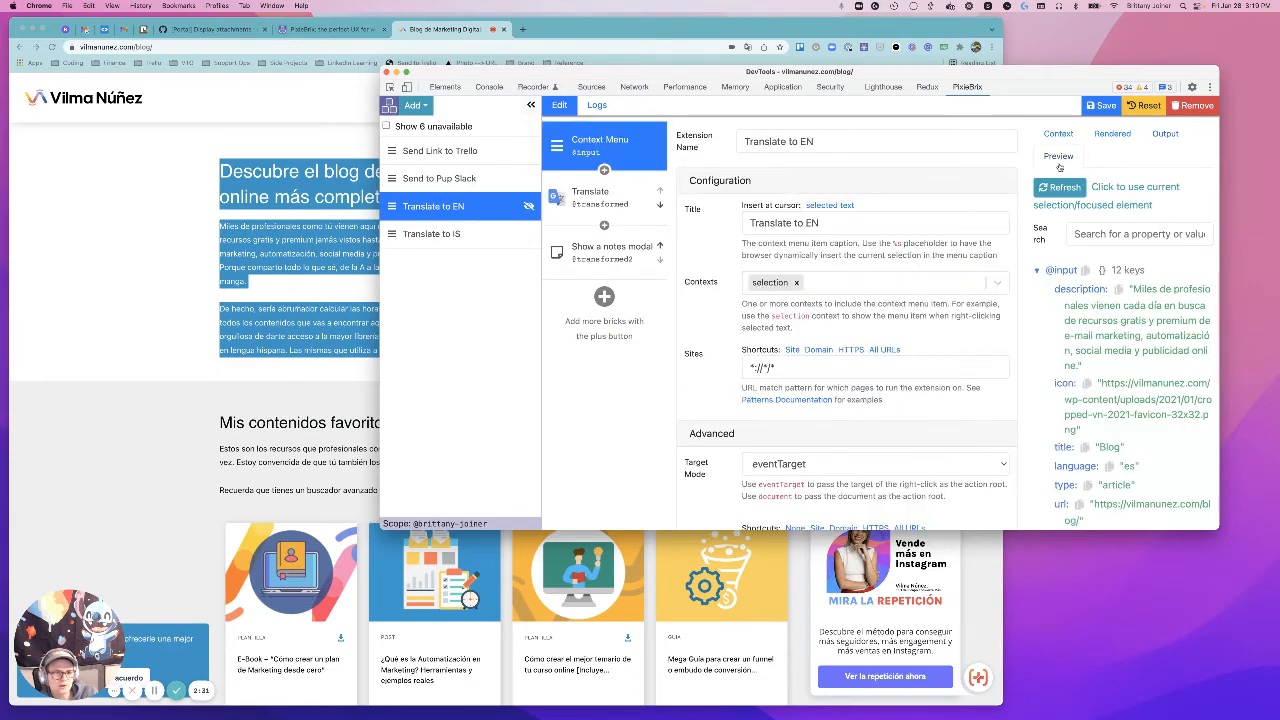
scroll(1099, 427, "down", 5)
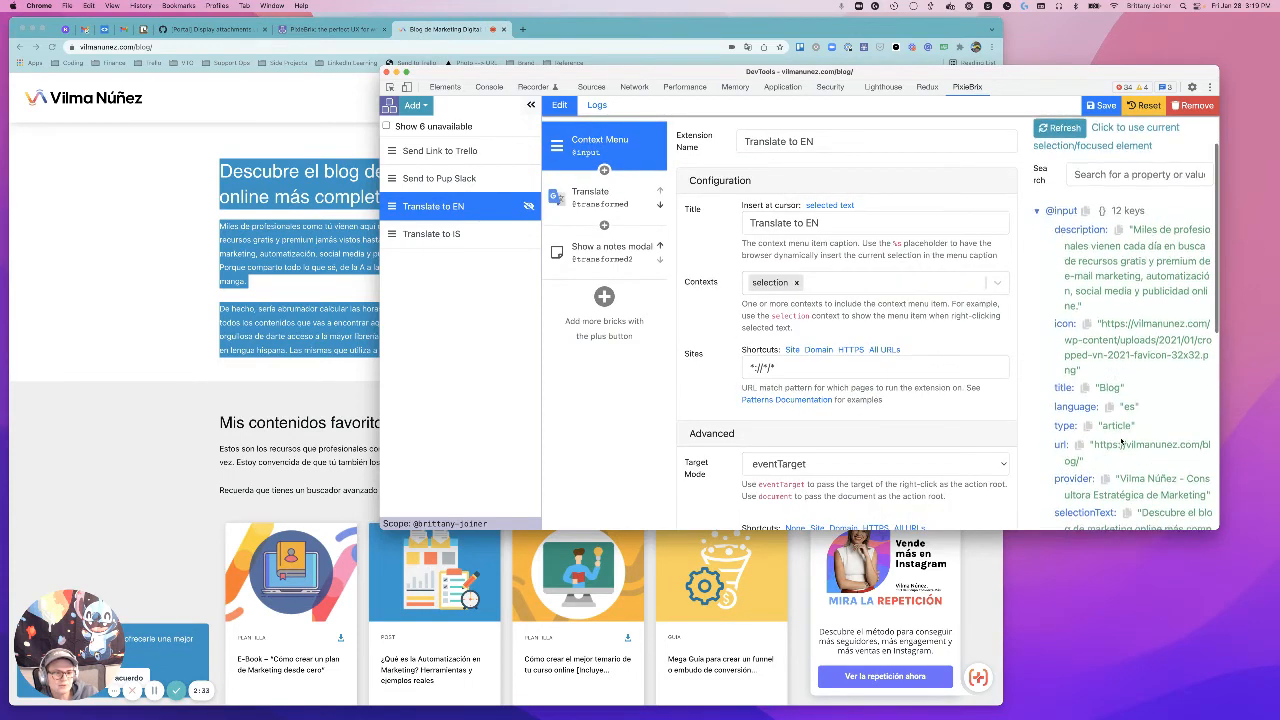
scroll(1151, 400, "down", 1)
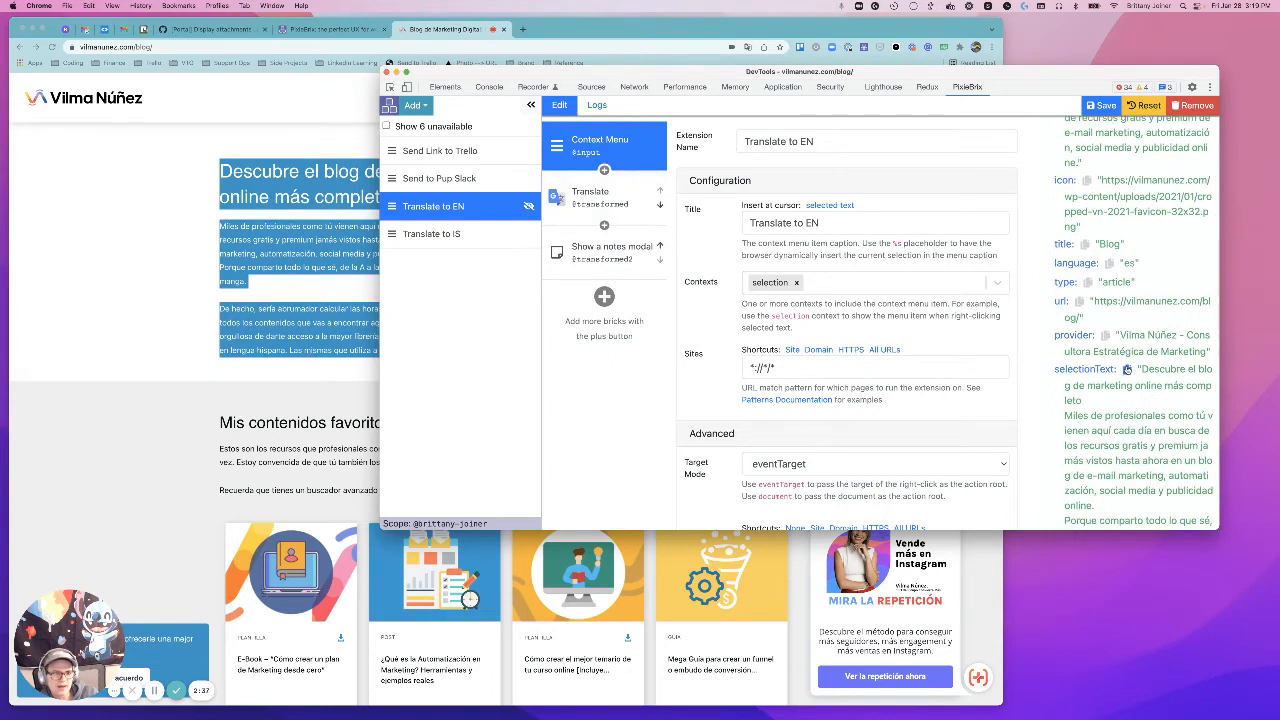
left_click(1127, 369)
left_click(616, 196)
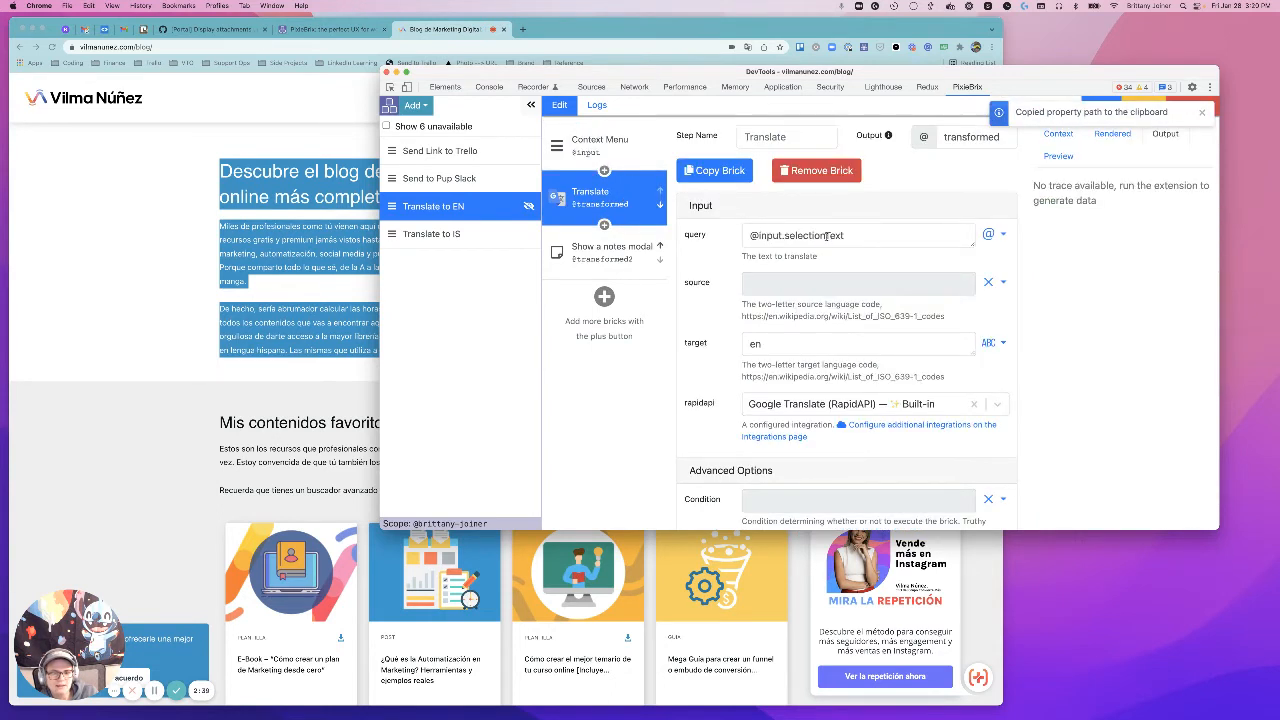
triple_click(826, 235)
key("super+v")
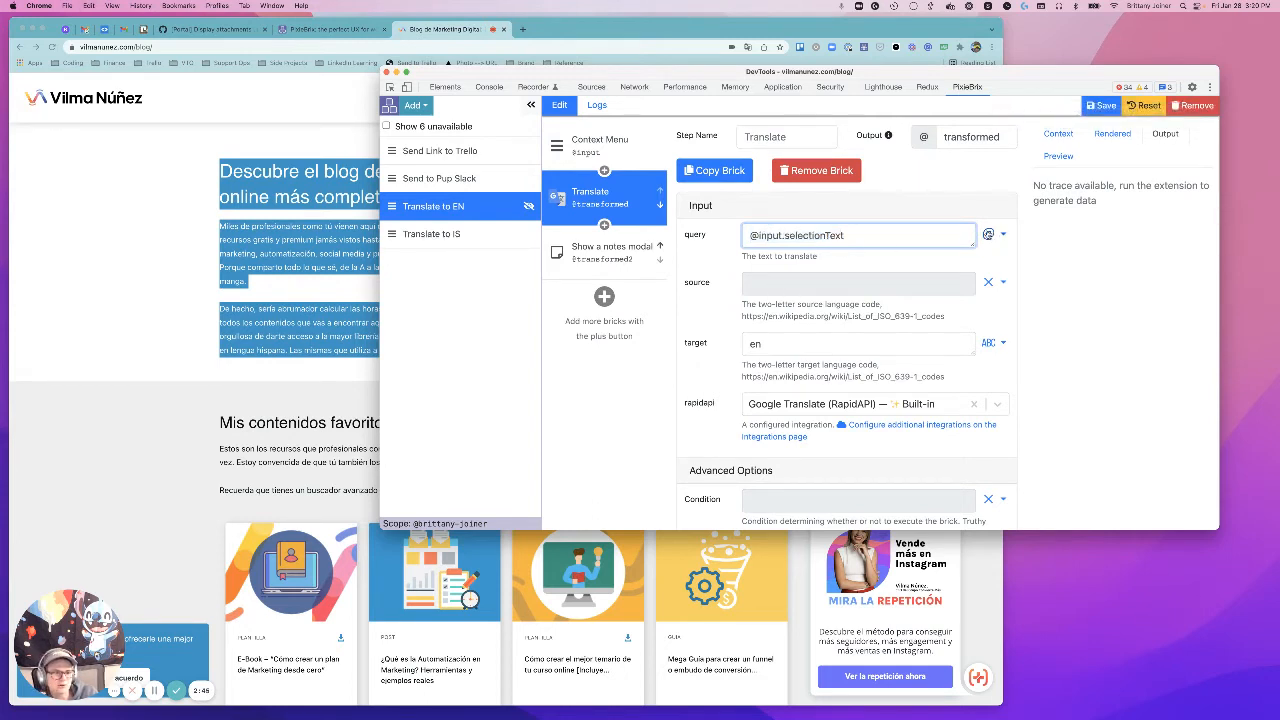
Review the Translate brick's query type options, target language code and its reference URL, RapidAPI integration and advanced options
left_click(990, 235)
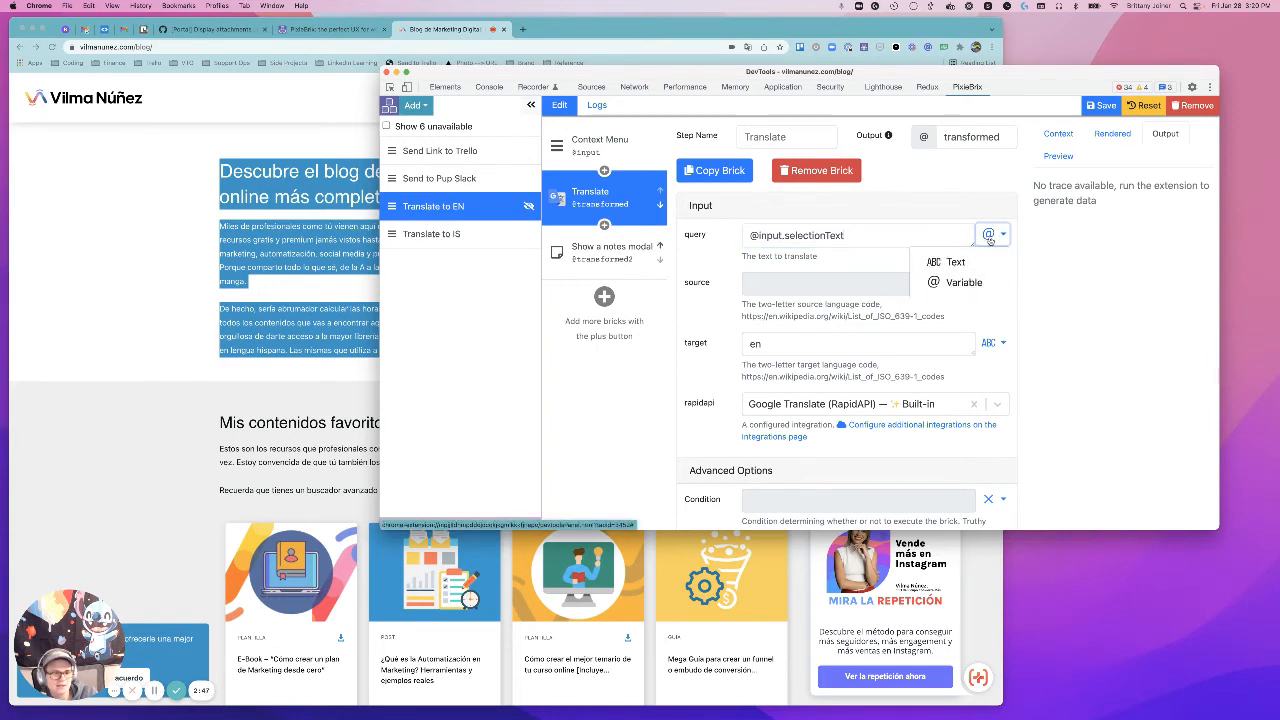
left_click(990, 235)
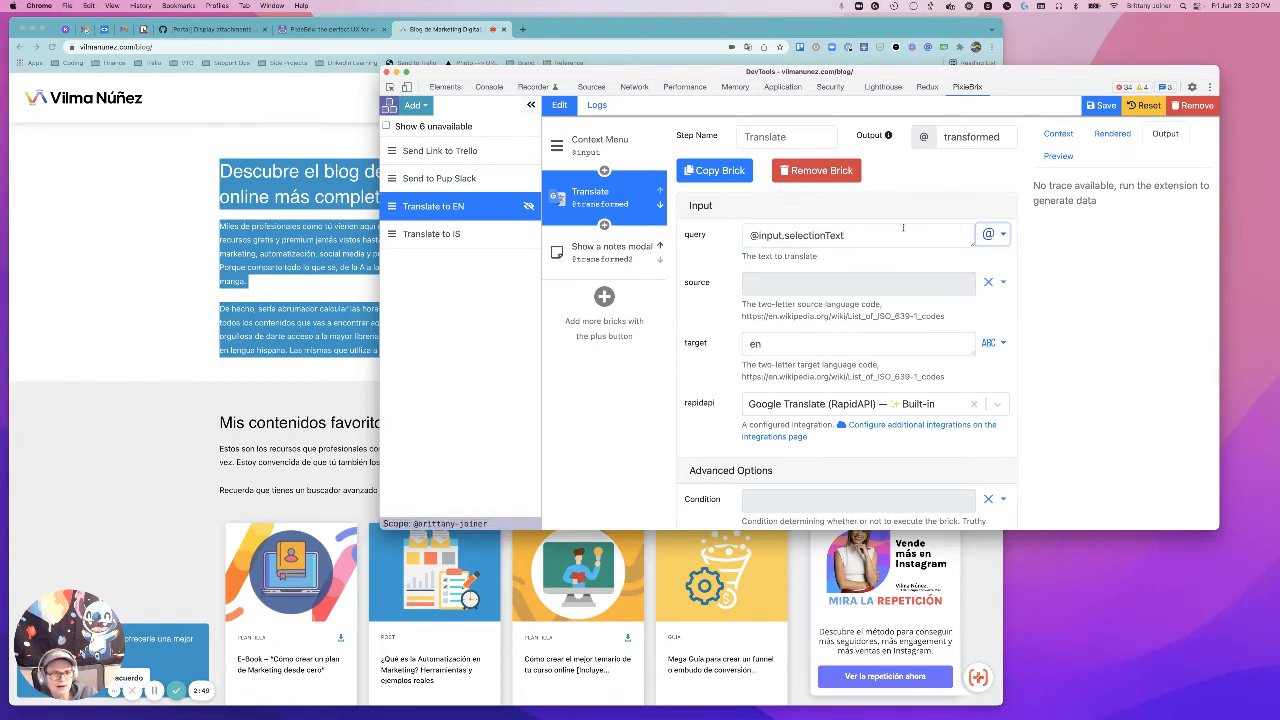
left_click(772, 345)
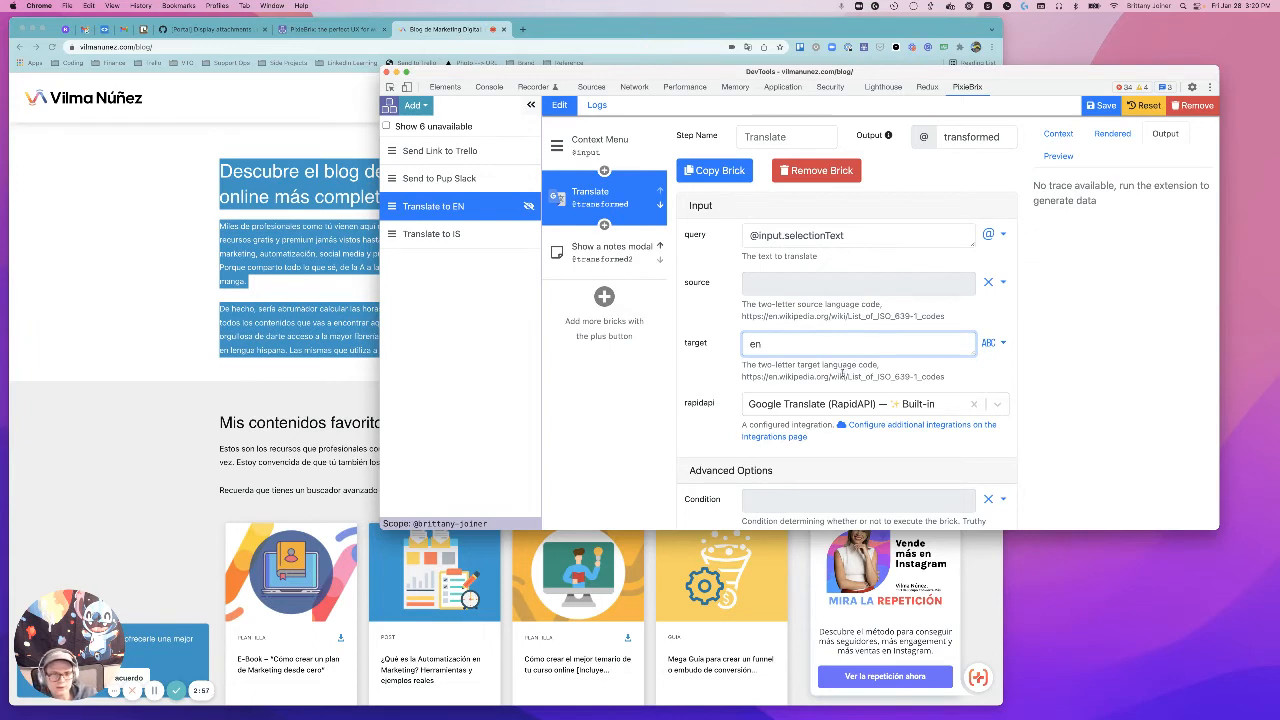
left_click_drag(742, 376, 946, 378)
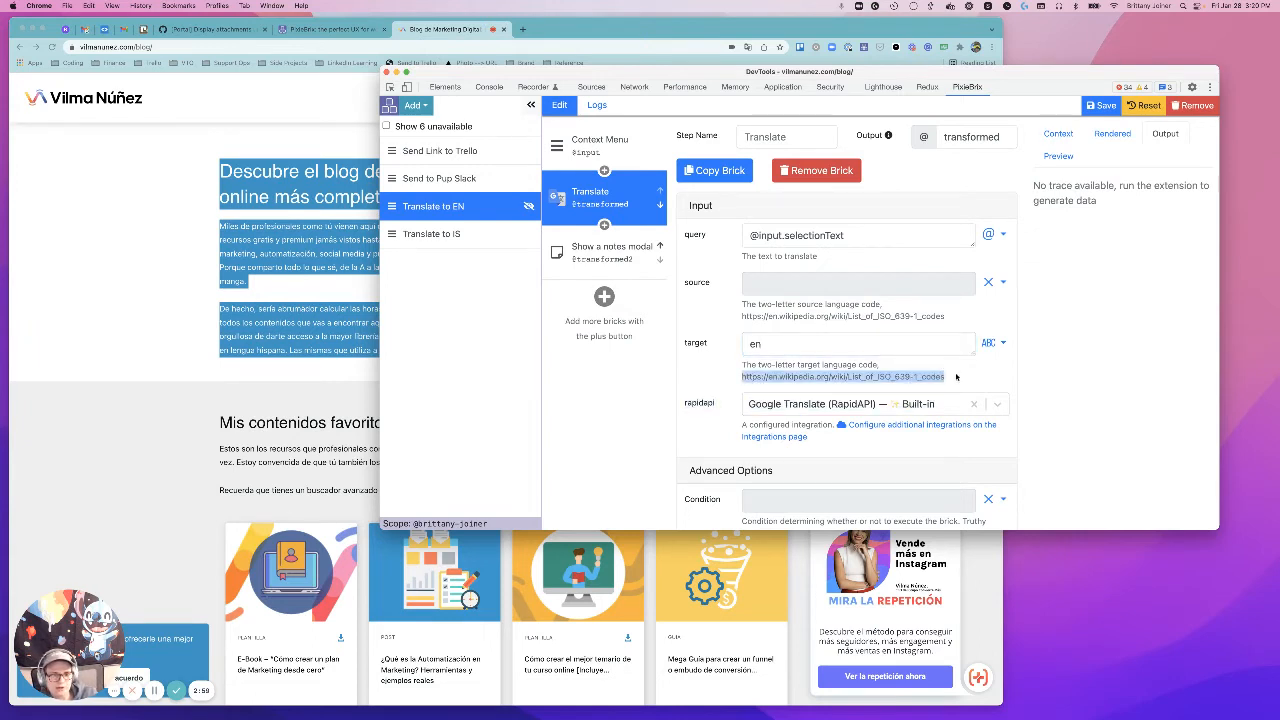
left_click(869, 377)
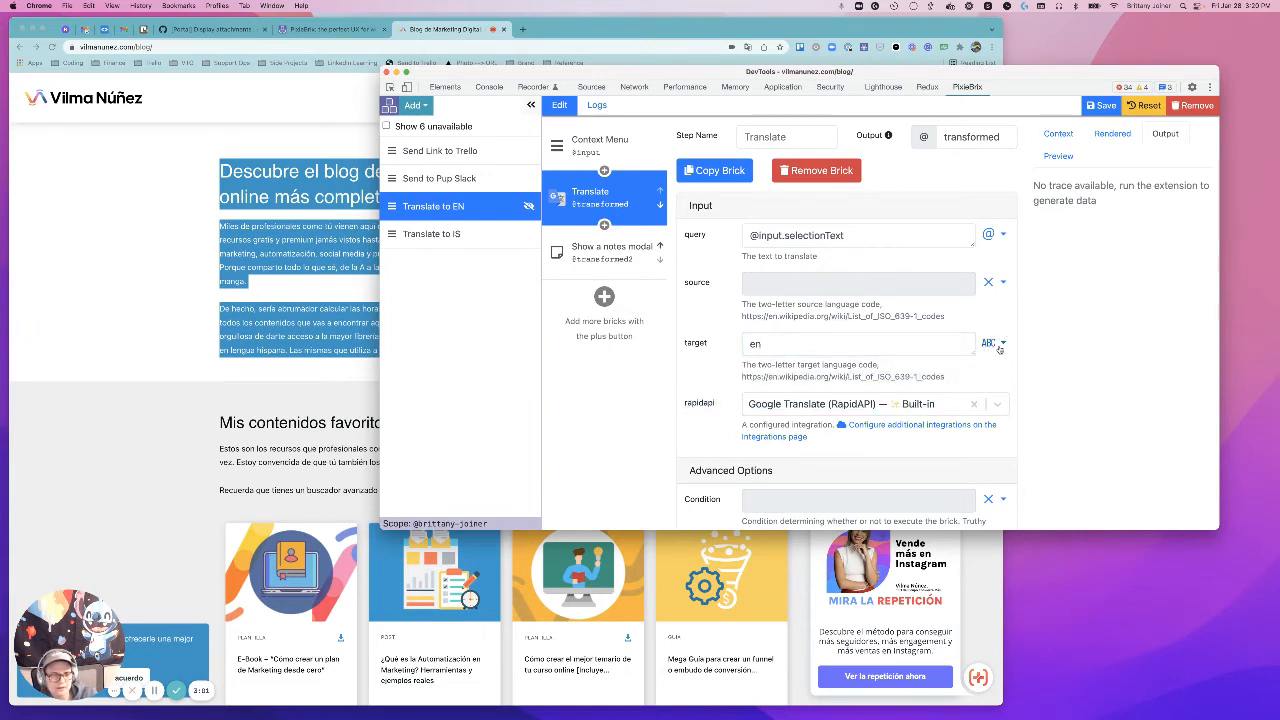
scroll(968, 415, "down", 3)
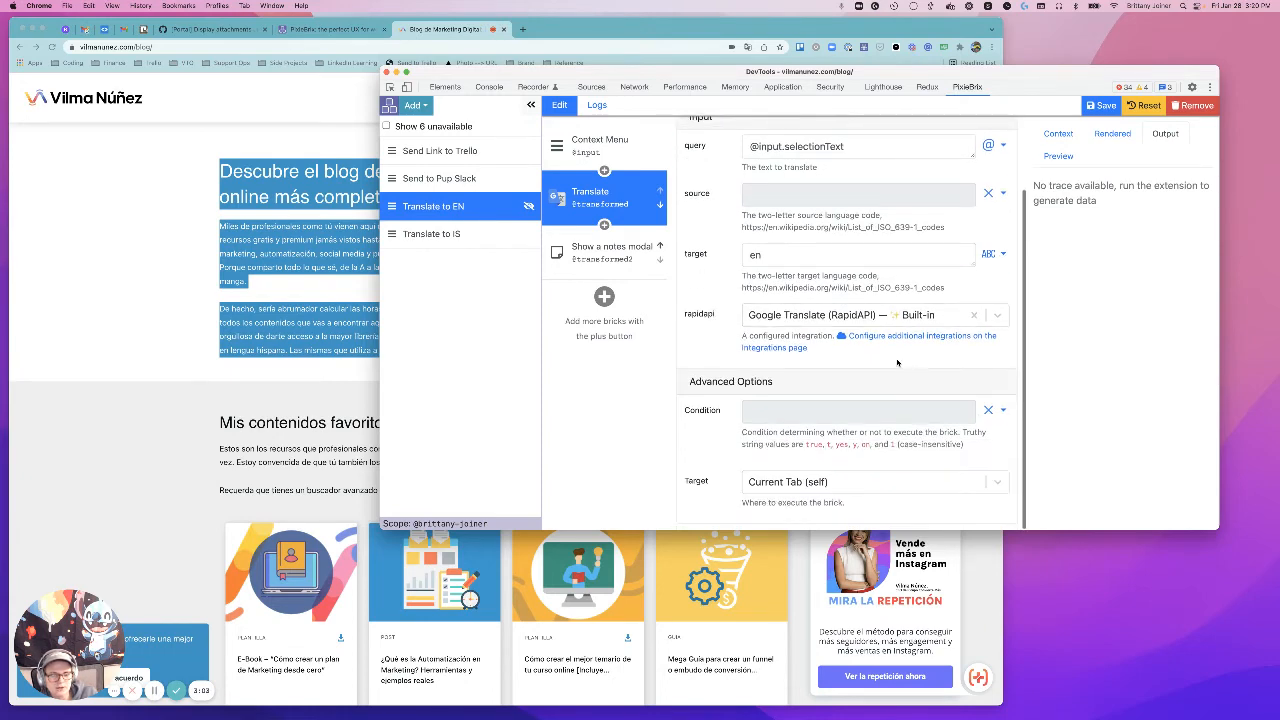
scroll(820, 350, "up", 3)
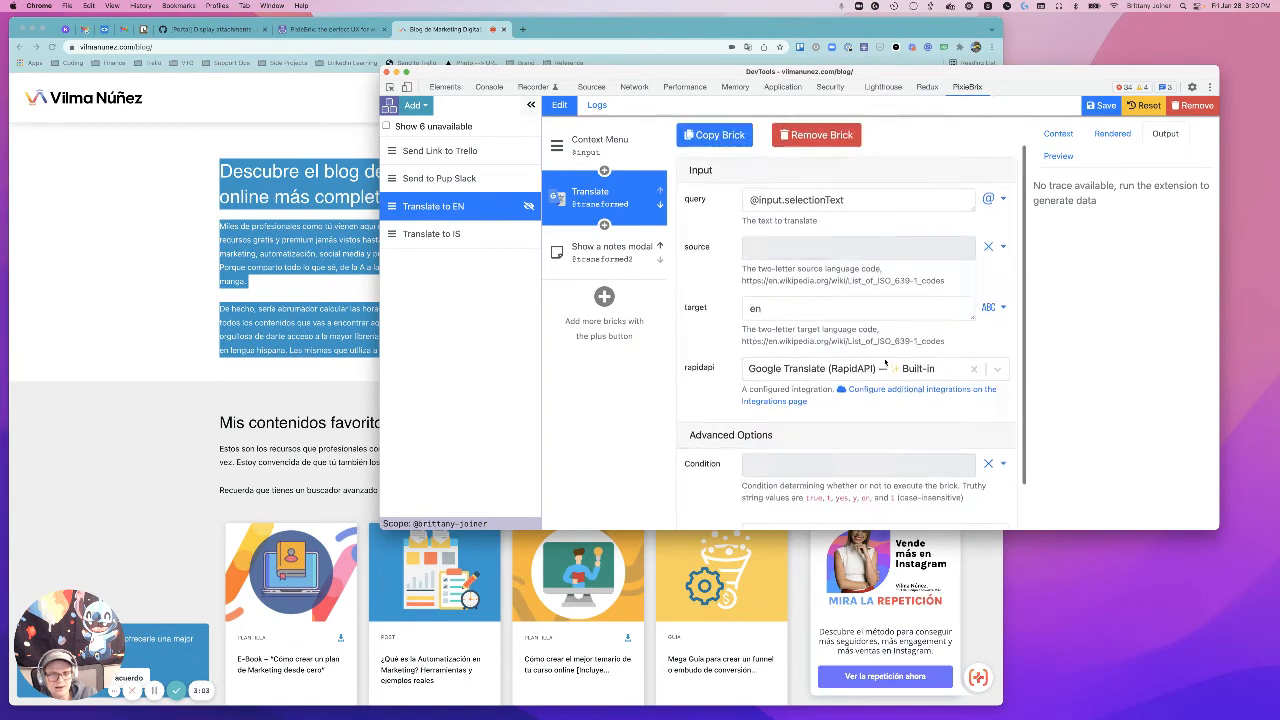
Compare Translate to EN's notes modal brick with the Window Alert brick in Translate to IS
left_click(664, 261)
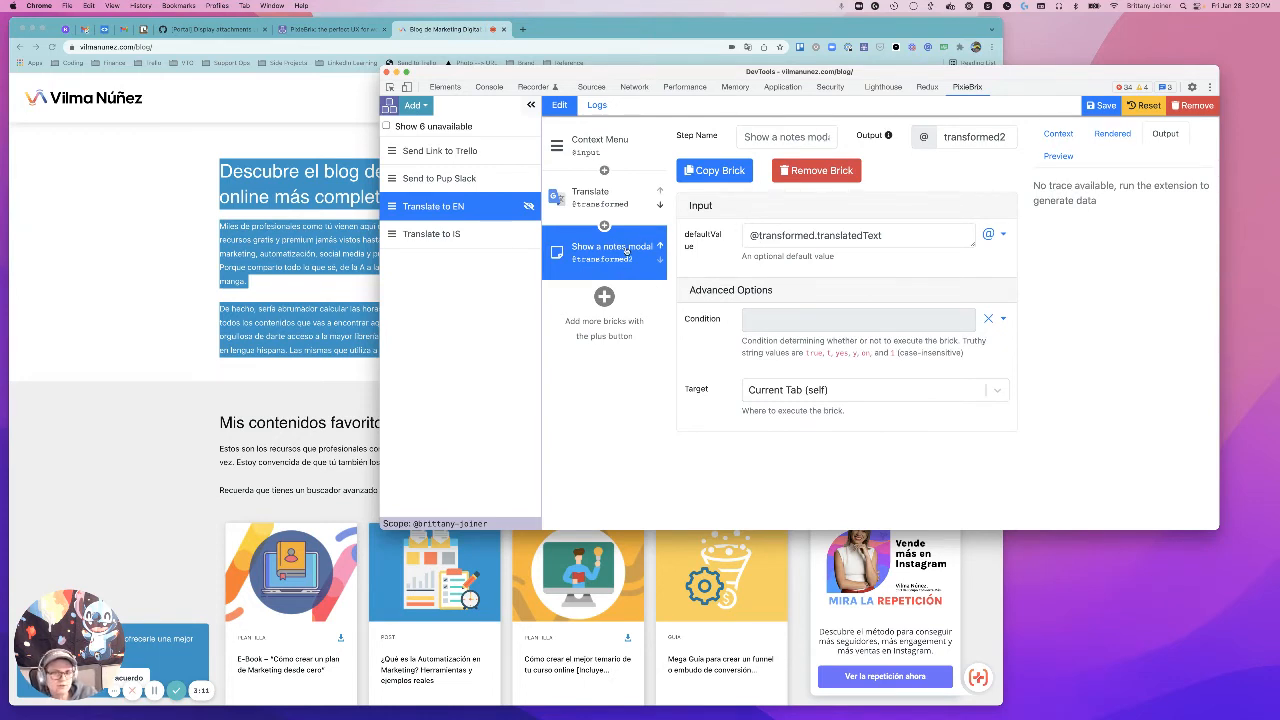
left_click(465, 236)
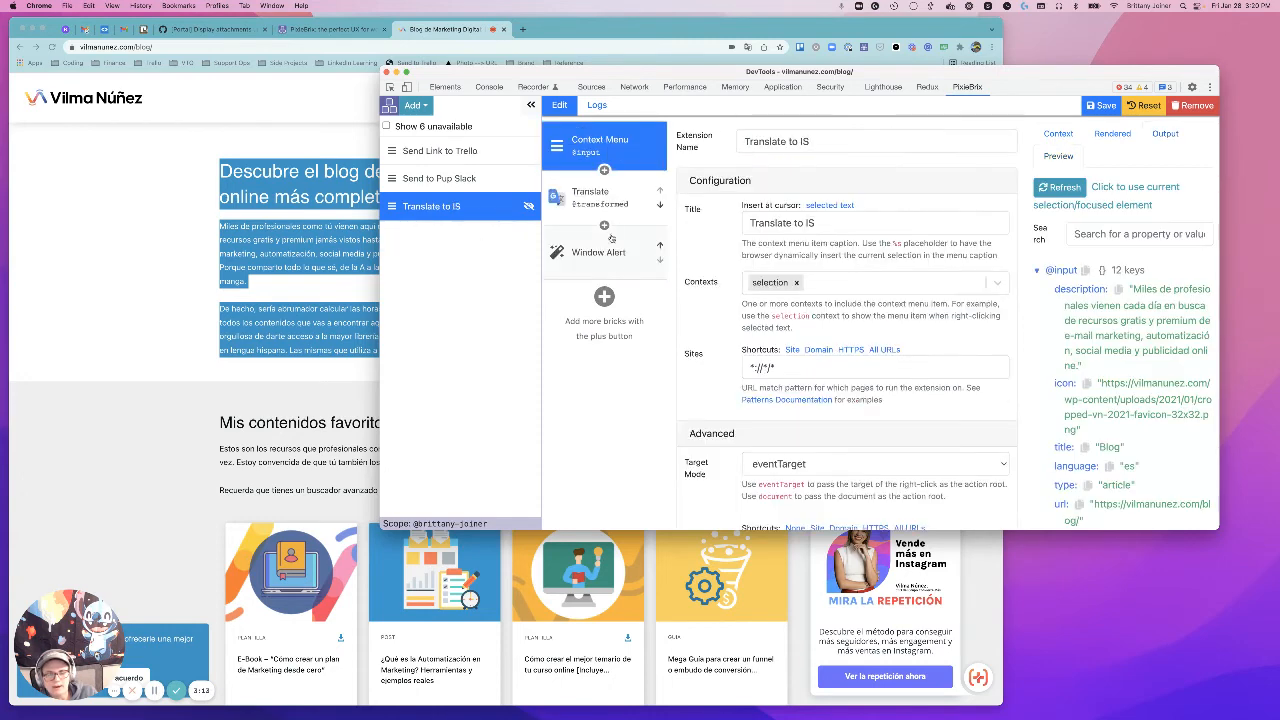
left_click(598, 254)
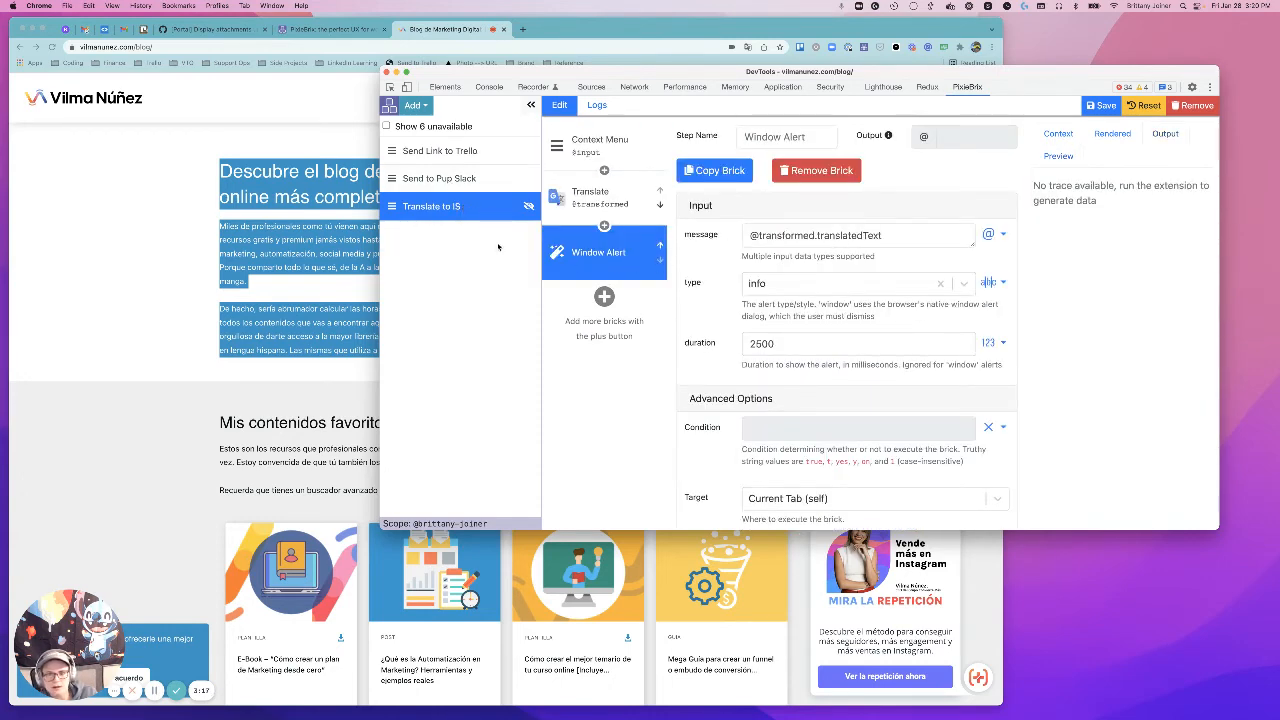
Show the unavailable extensions in the list, and return to Translate to EN to inspect the notes modal's default value
left_click(438, 126)
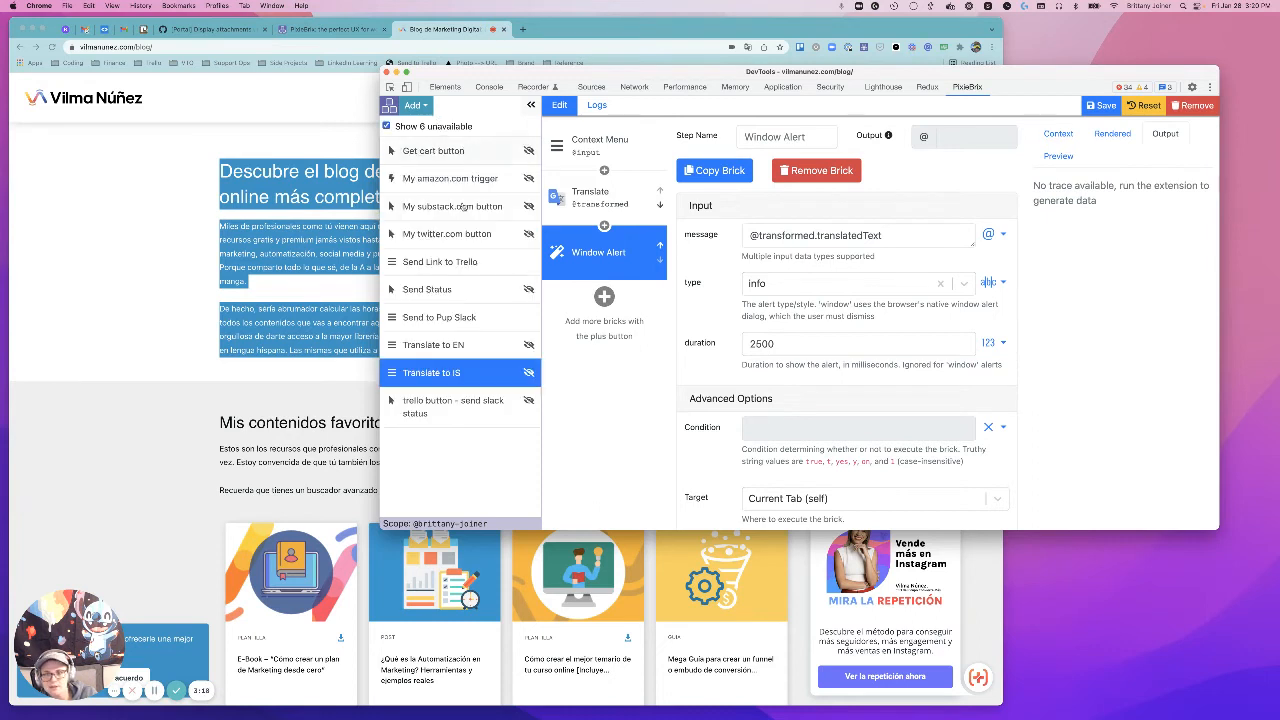
left_click(476, 350)
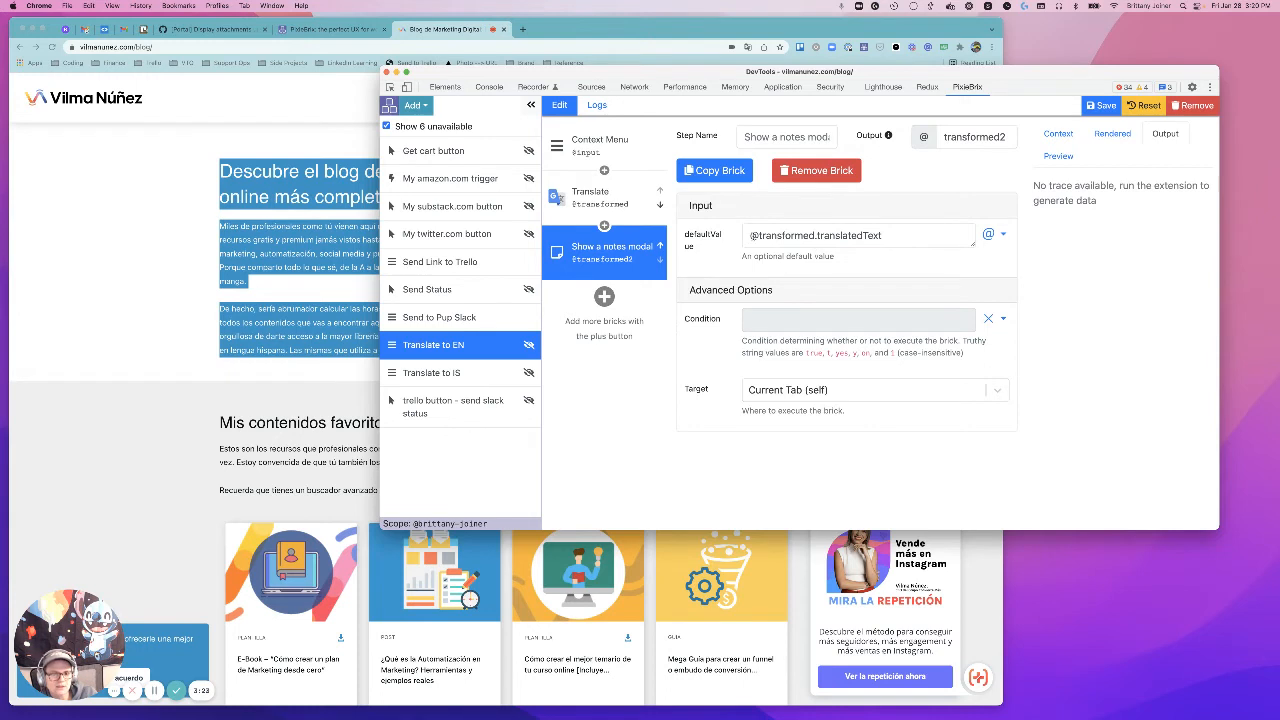
left_click_drag(751, 238, 924, 234)
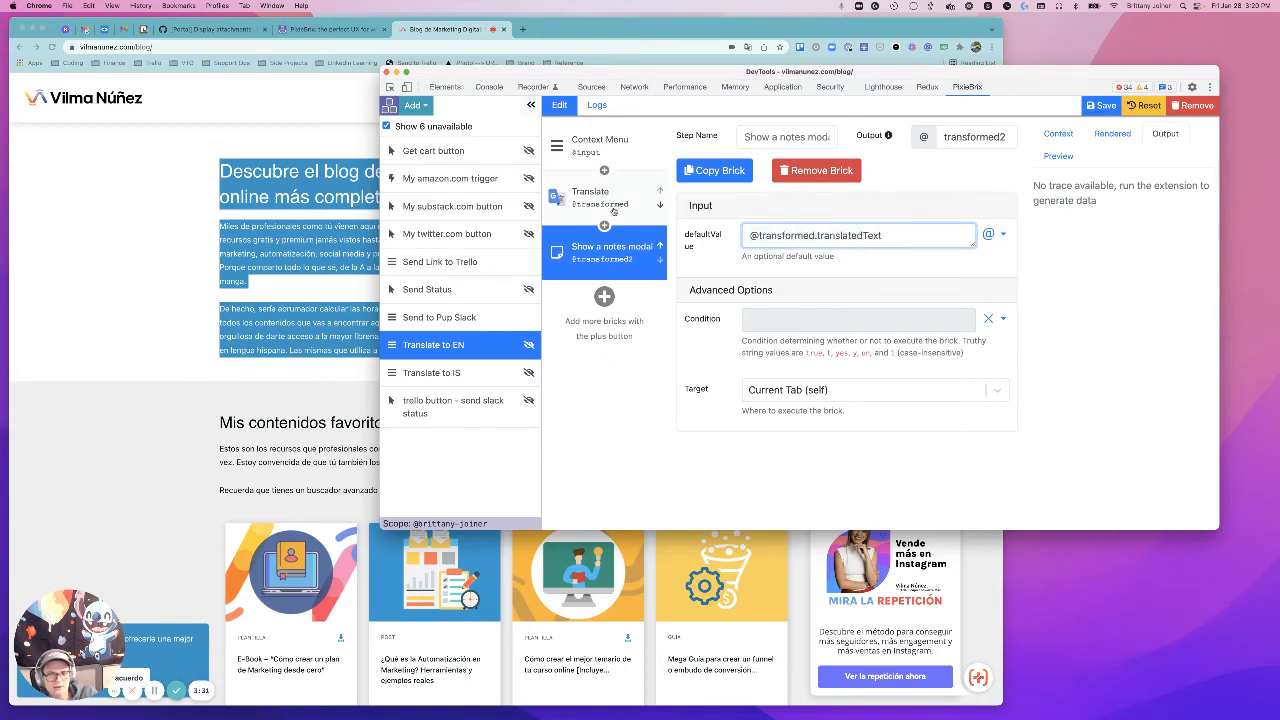
With the Translate brick open, run Translate to EN on the blog's main heading and return to the editor to examine the brick's output
left_click(596, 198)
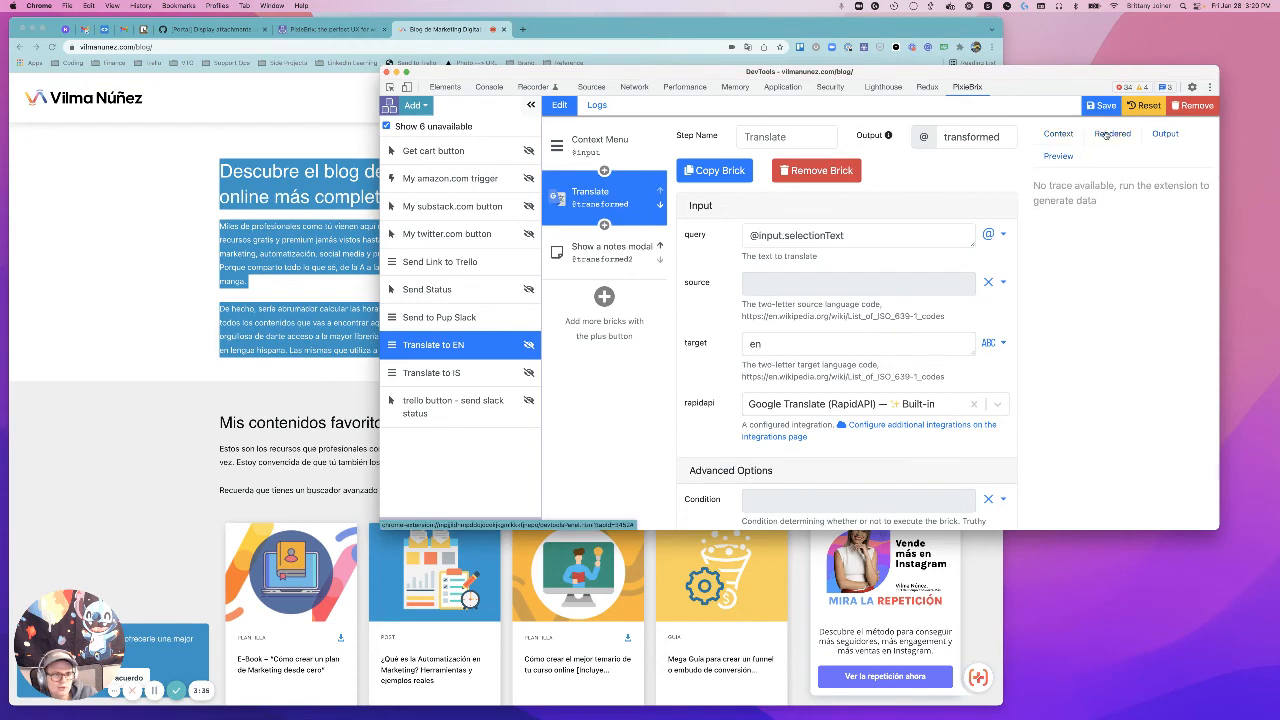
left_click(325, 195)
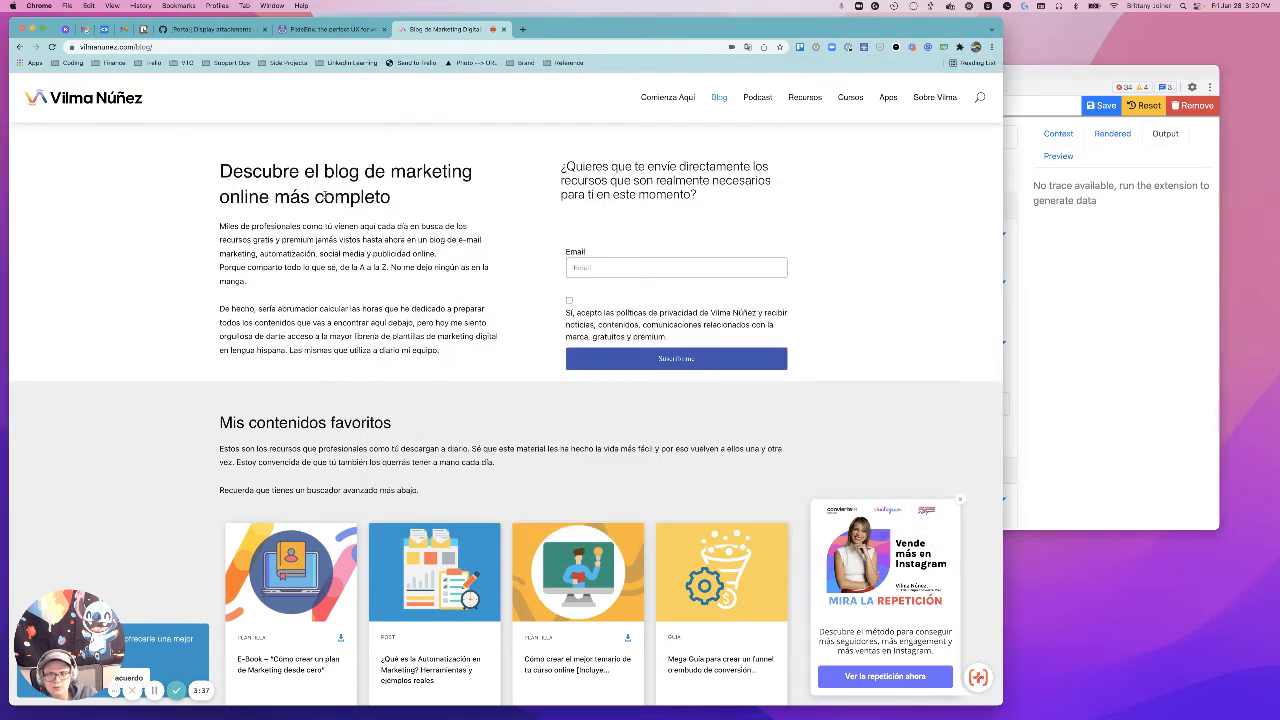
left_click_drag(385, 198, 183, 172)
right_click(257, 176)
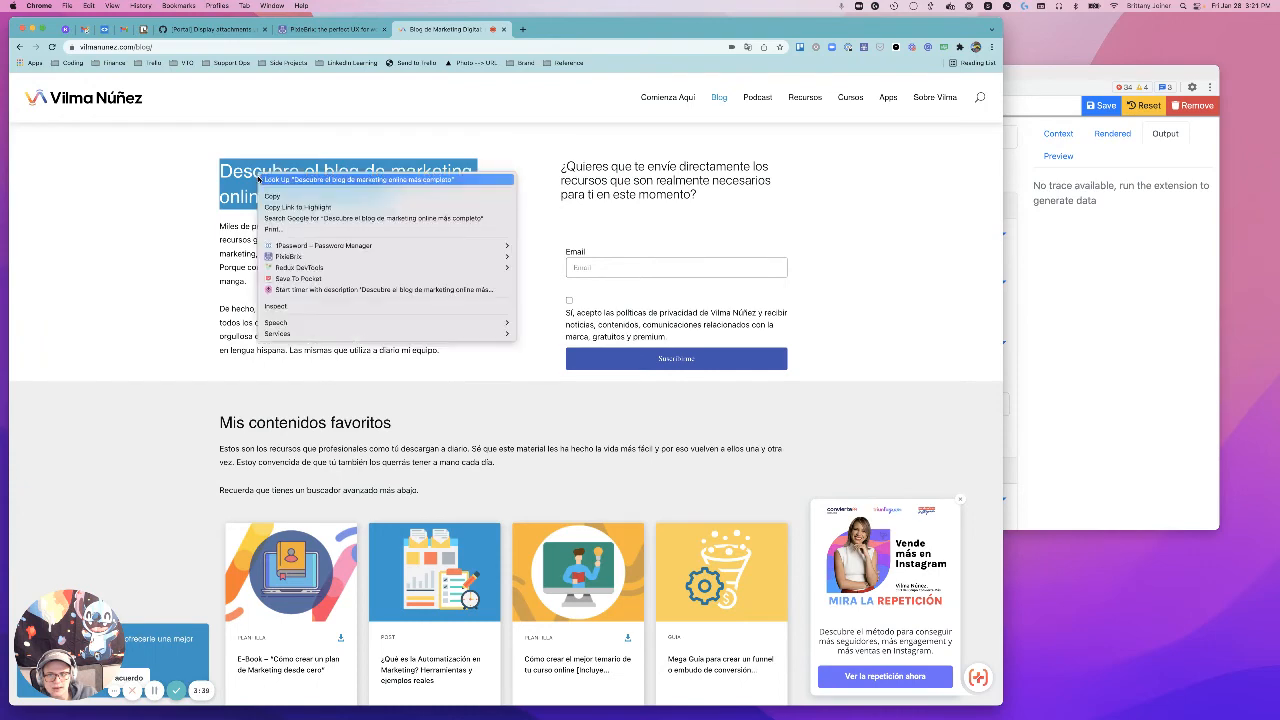
mouse_move(308, 259)
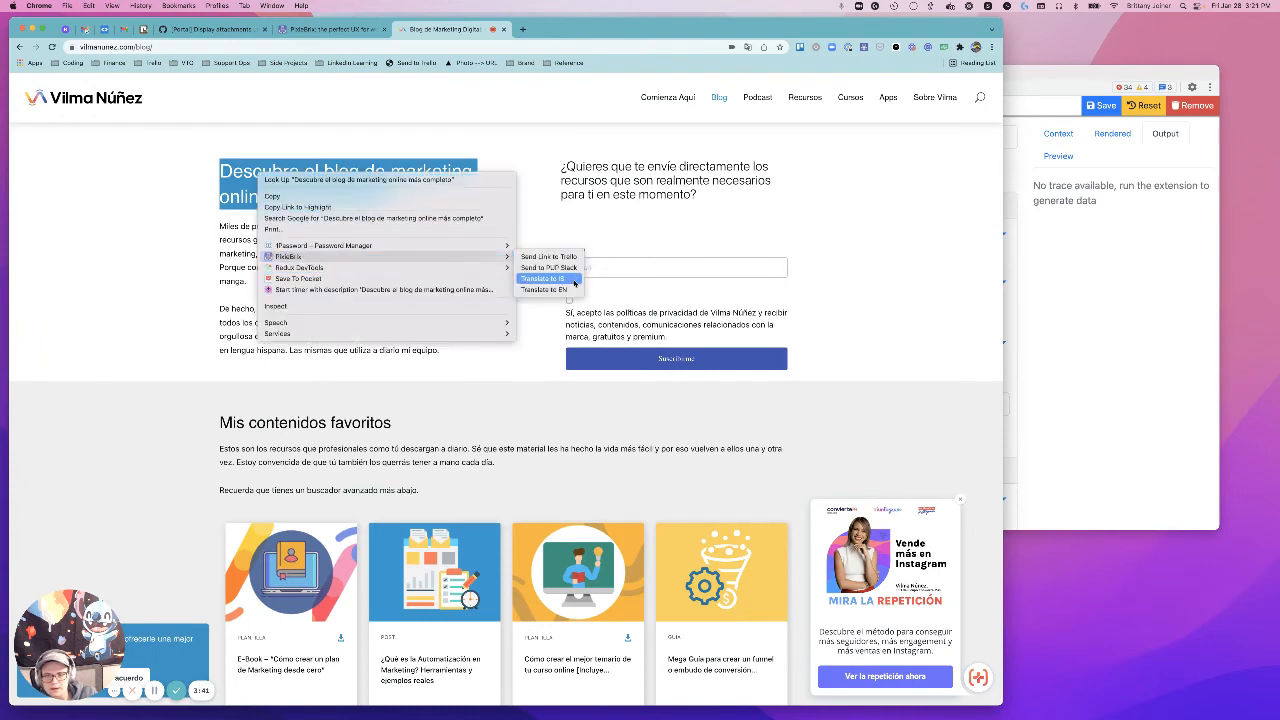
left_click(545, 289)
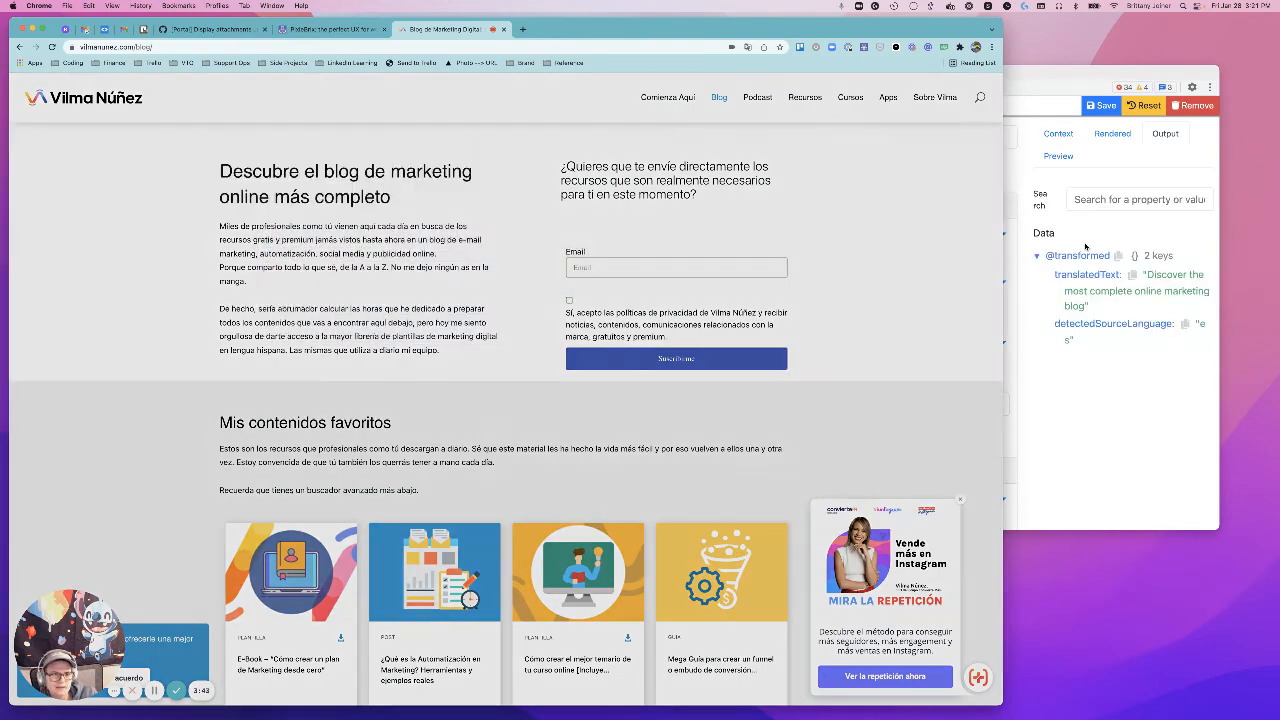
left_click(1083, 250)
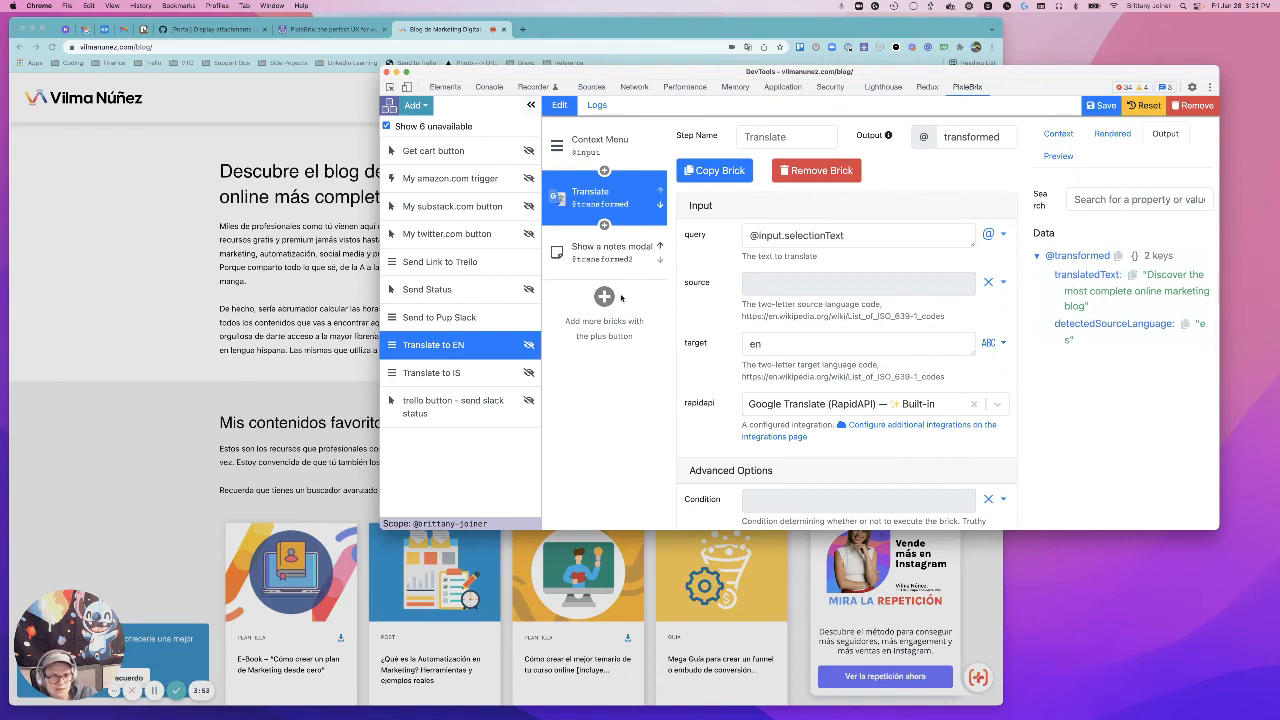
Compare the notes modal's default value in Translate to EN with the Window Alert's message in Translate to IS
left_click(605, 252)
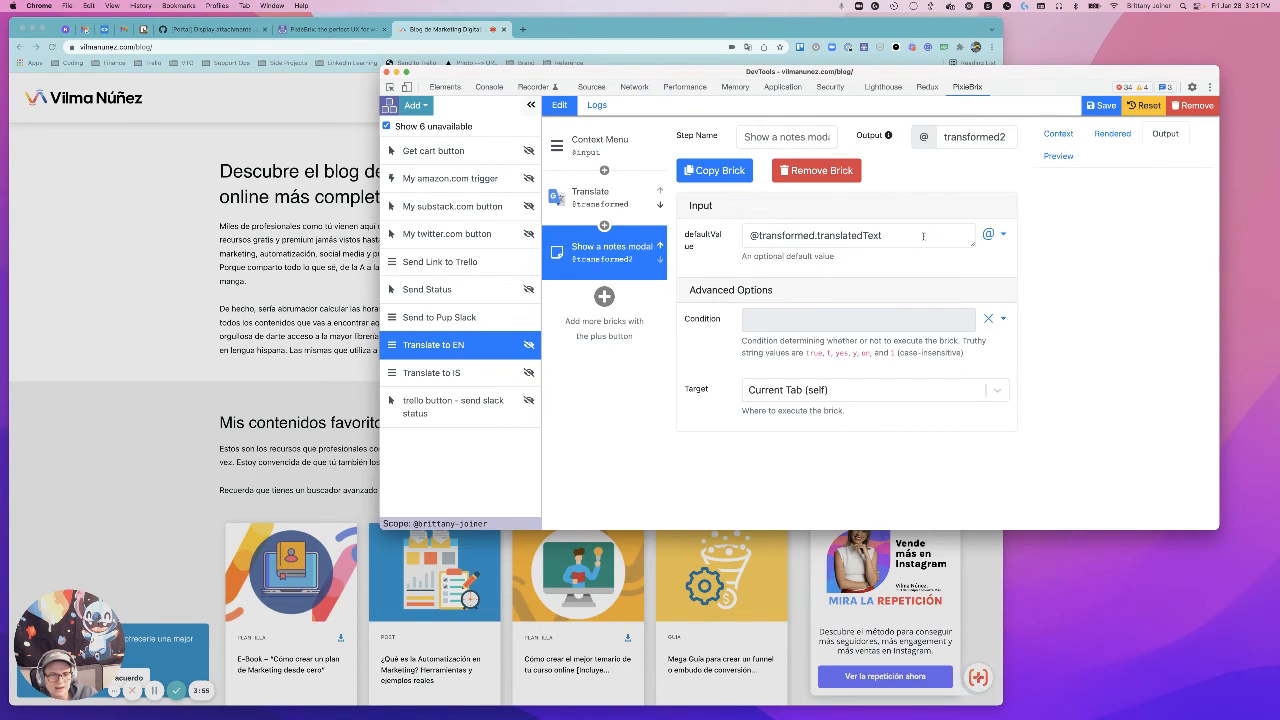
left_click(463, 373)
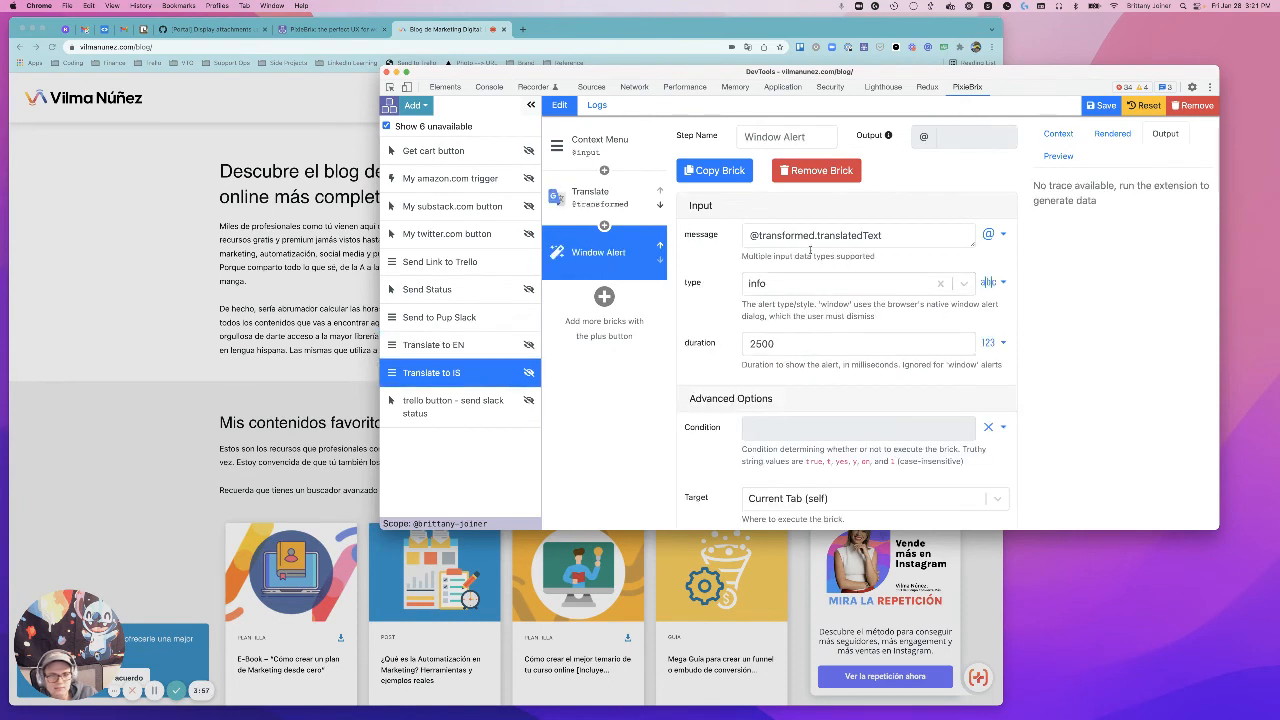
left_click(758, 235)
left_click_drag(756, 235, 903, 232)
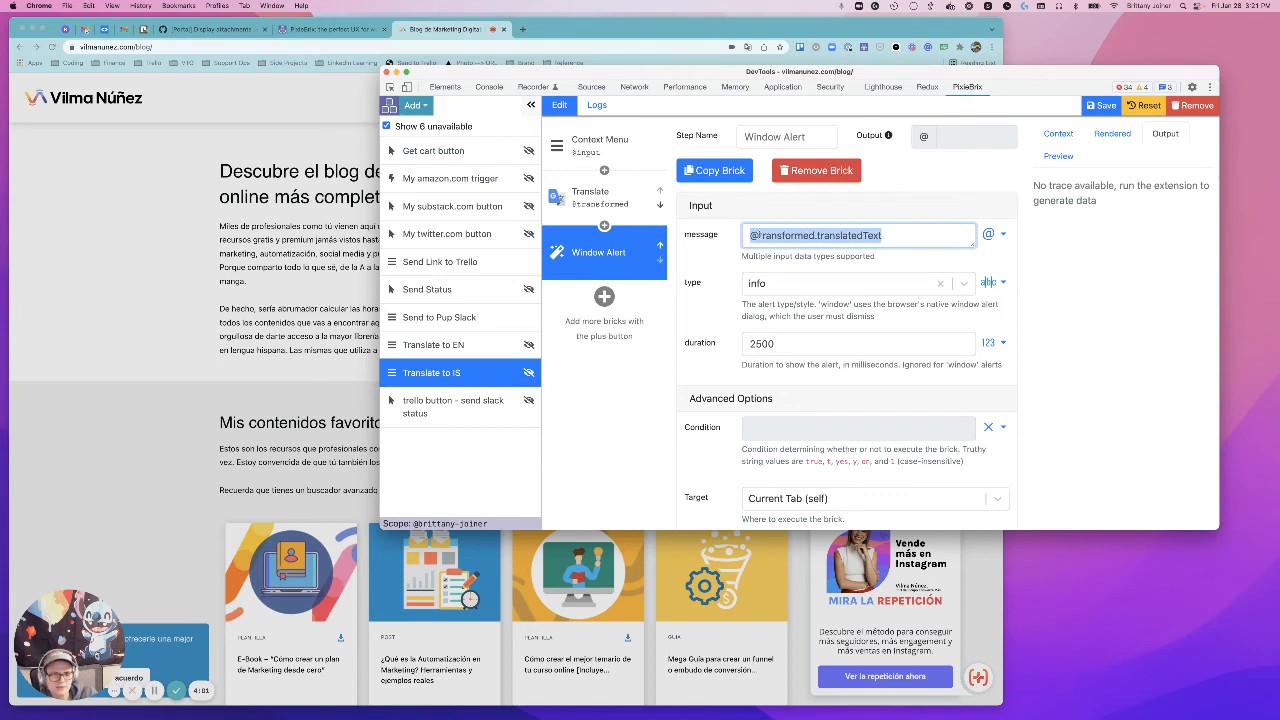
left_click(829, 235)
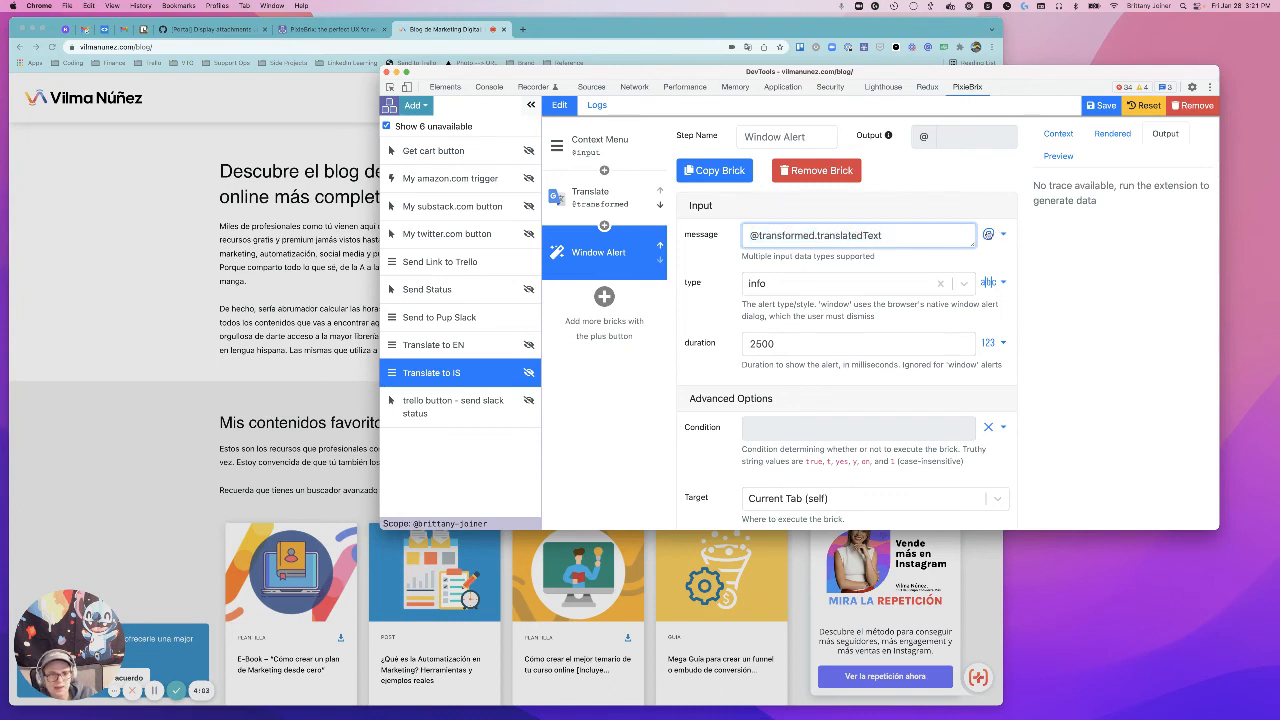
left_click(466, 350)
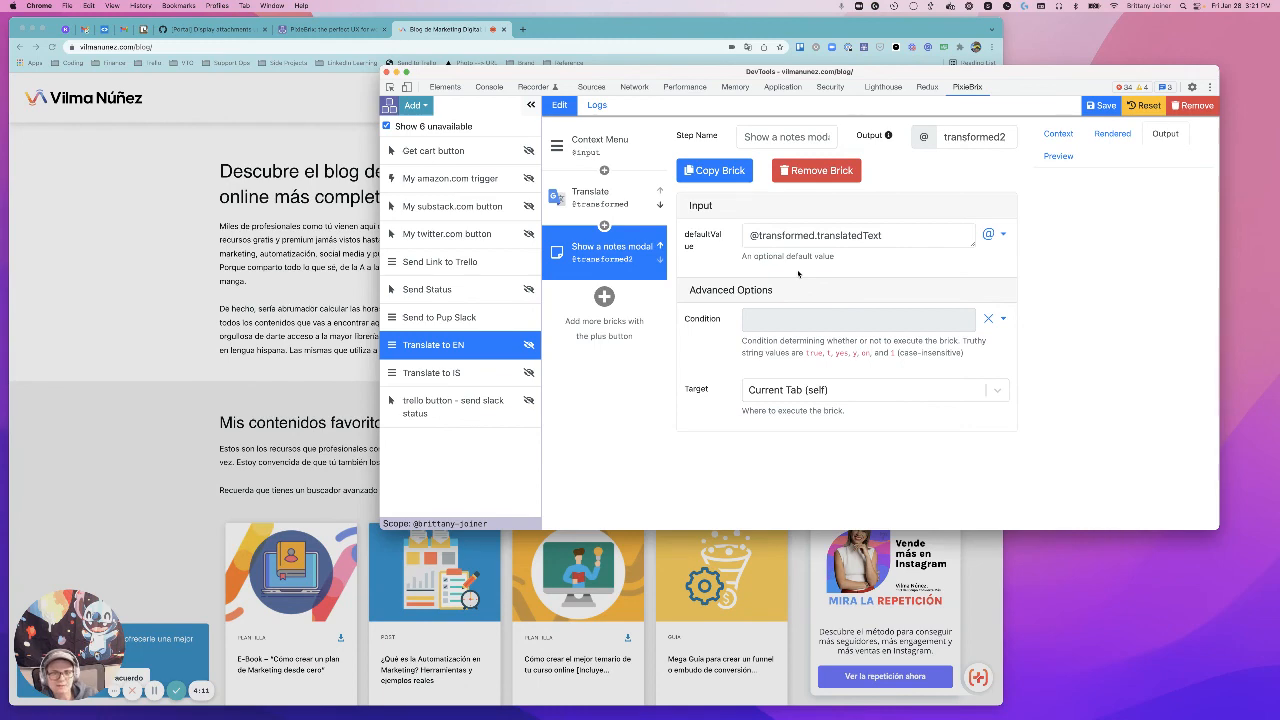
Return to the blog page and cancel the Notes window holding the translated heading
left_click(135, 228)
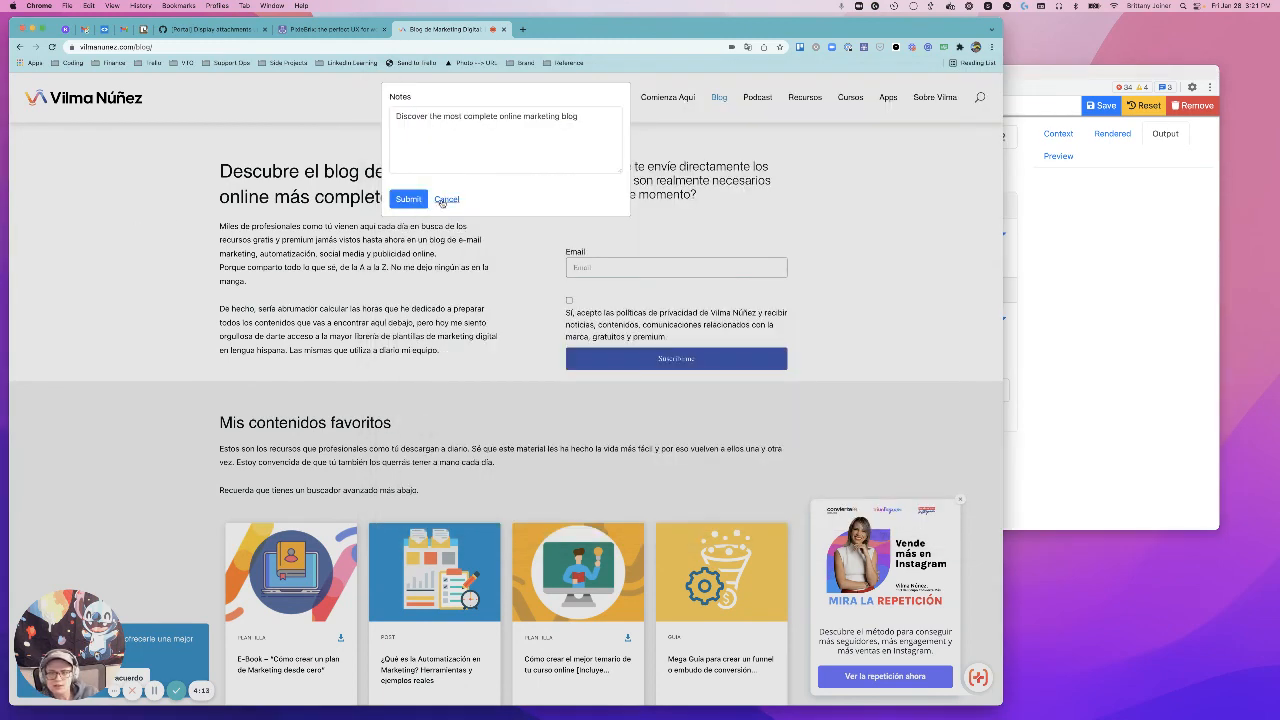
left_click(447, 199)
scroll(334, 358, "down", 1)
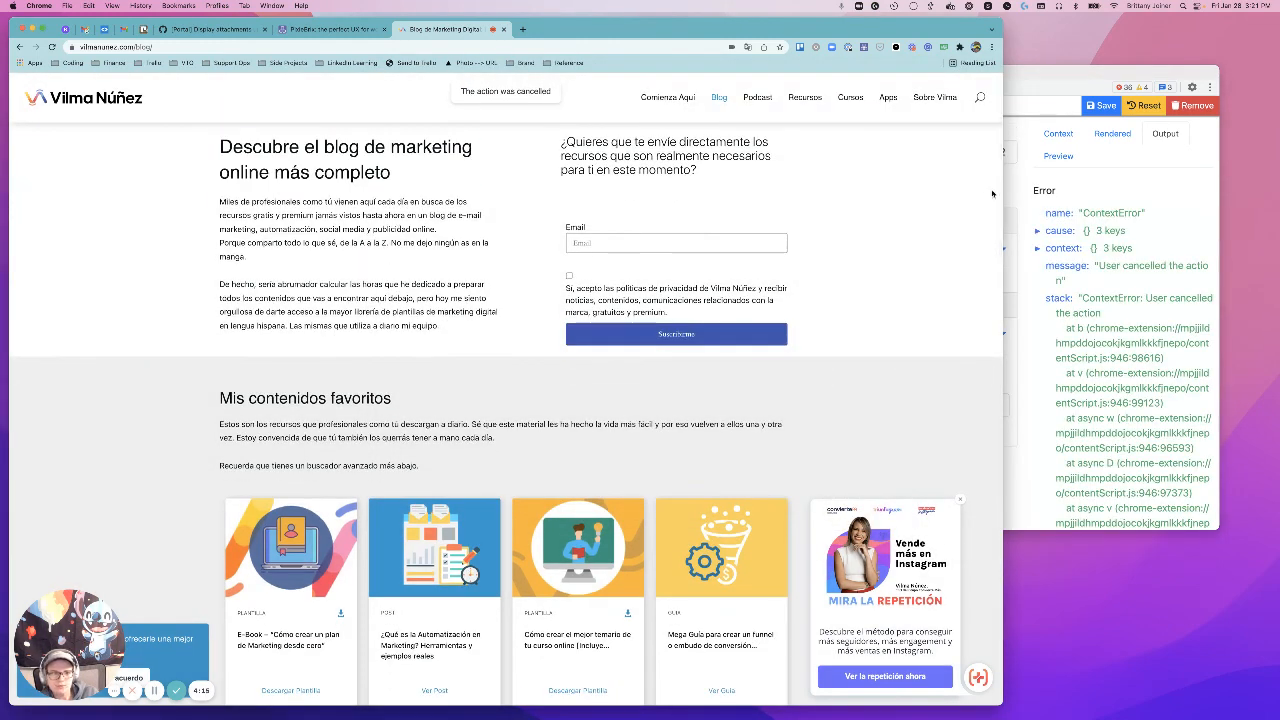